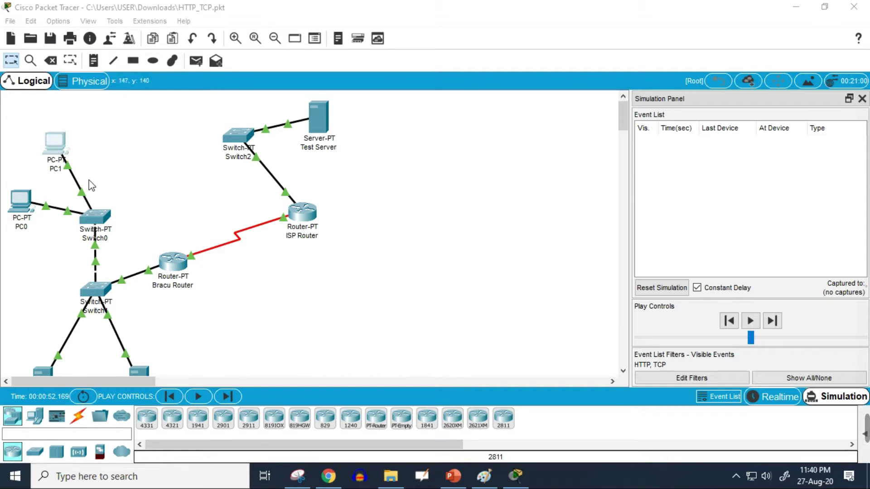
scroll(91, 174, down, 1)
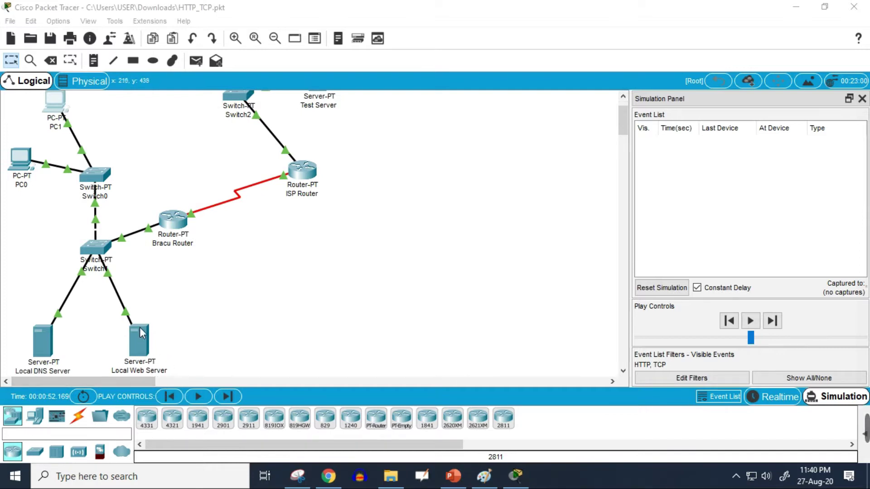
scroll(165, 346, up, 1)
scroll(164, 333, down, 2)
scroll(151, 312, up, 2)
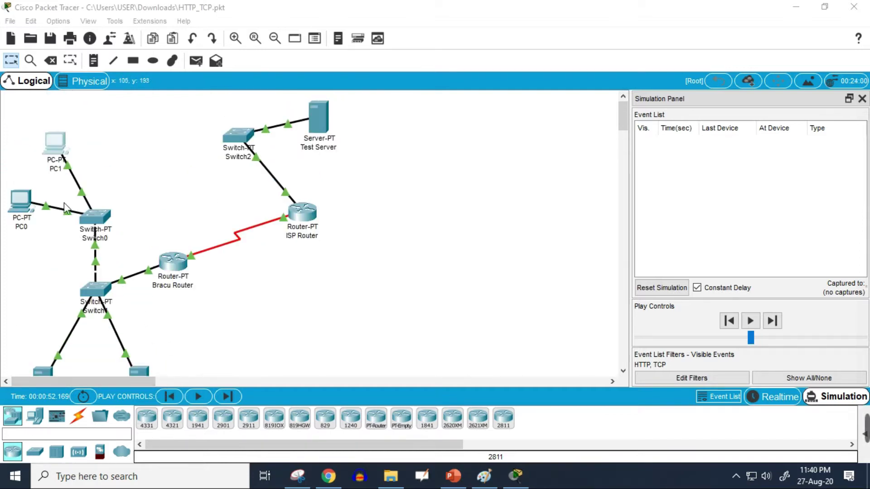
click(55, 143)
click(360, 83)
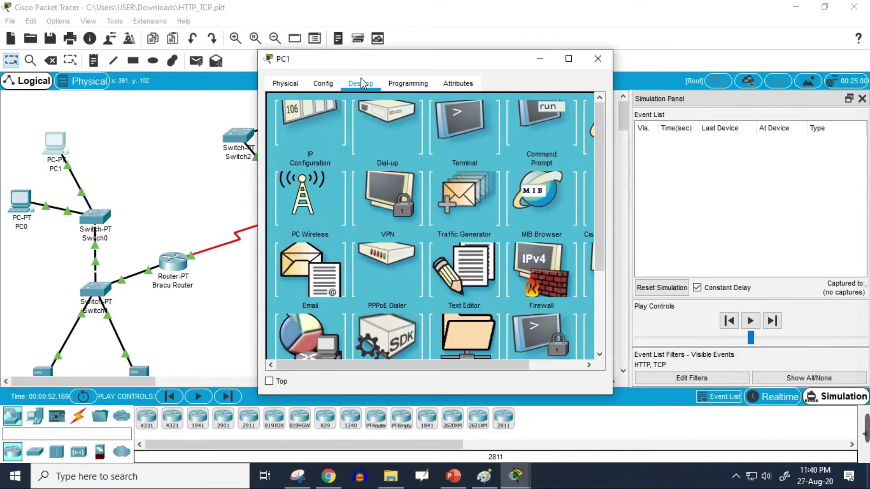
click(588, 136)
click(363, 120)
text(www.bracu.ac.bd)
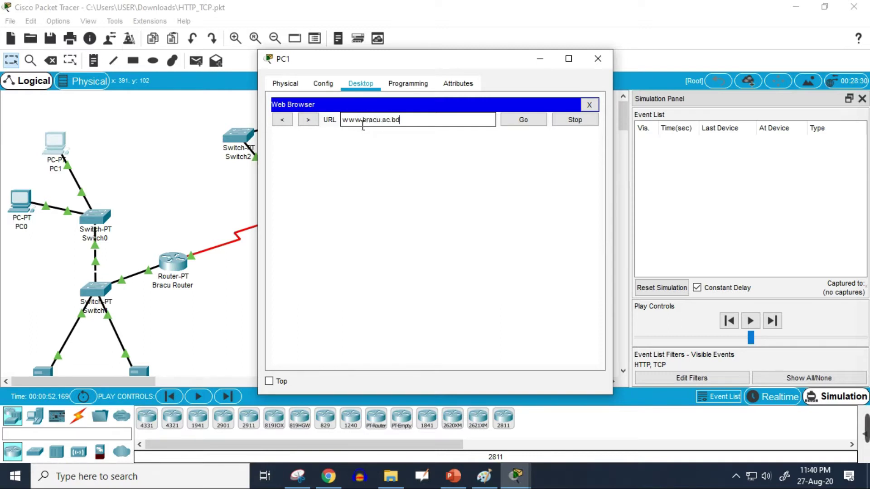
key(Return)
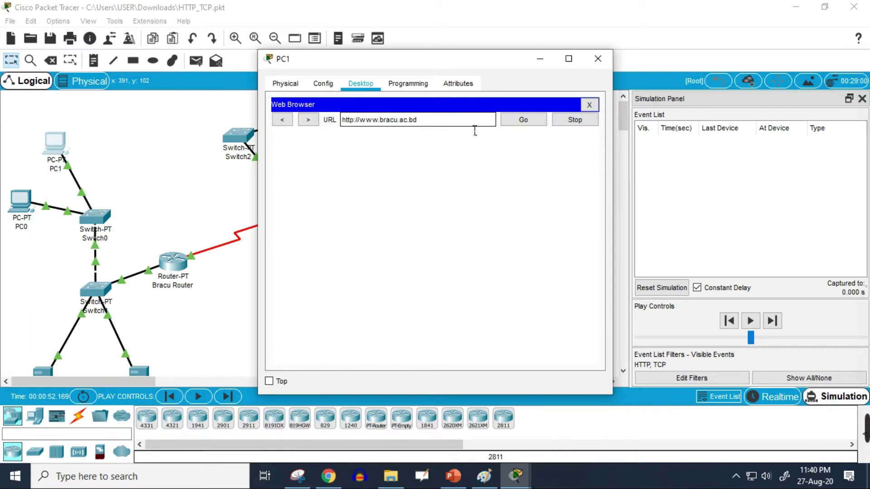
Advance the simulation one event at a time until PC1's TCP packet reaches the Local Web Server
click(743, 175)
click(773, 320)
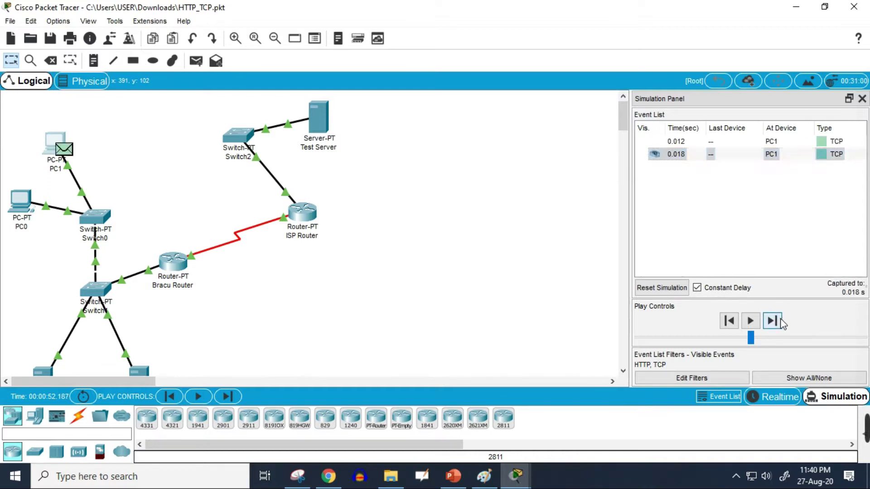
click(780, 319)
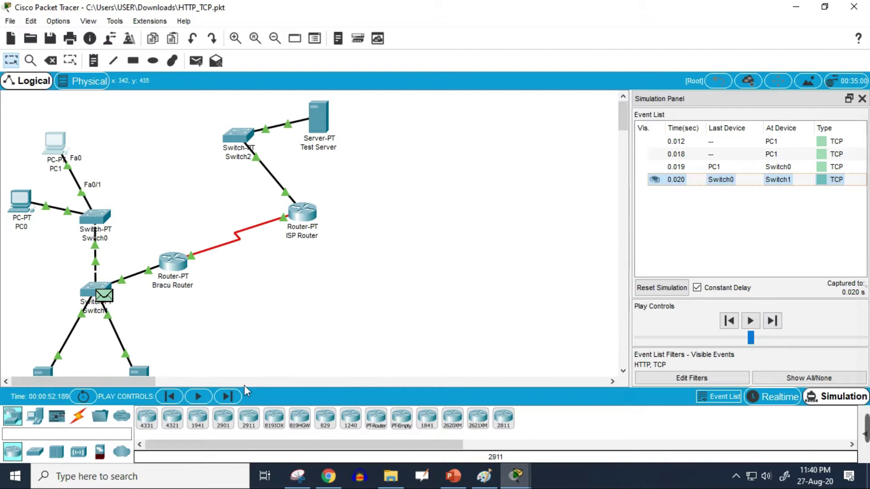
scroll(177, 354, down, 3)
scroll(149, 293, up, 3)
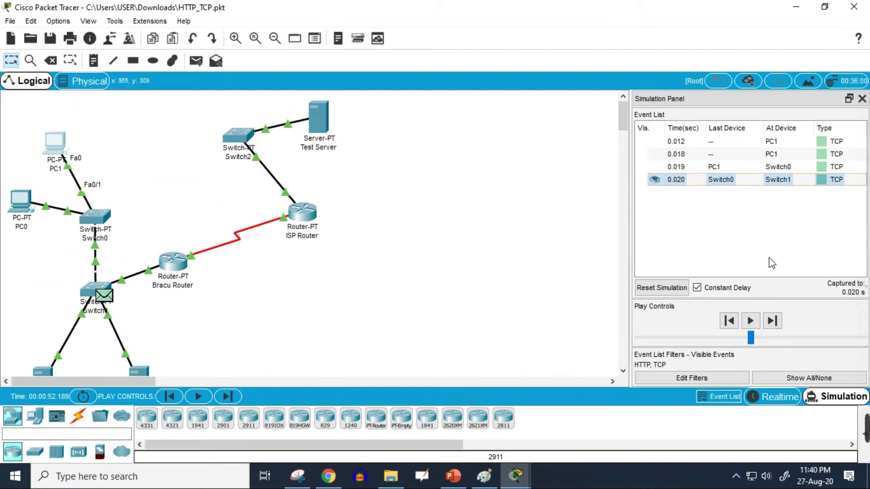
click(777, 326)
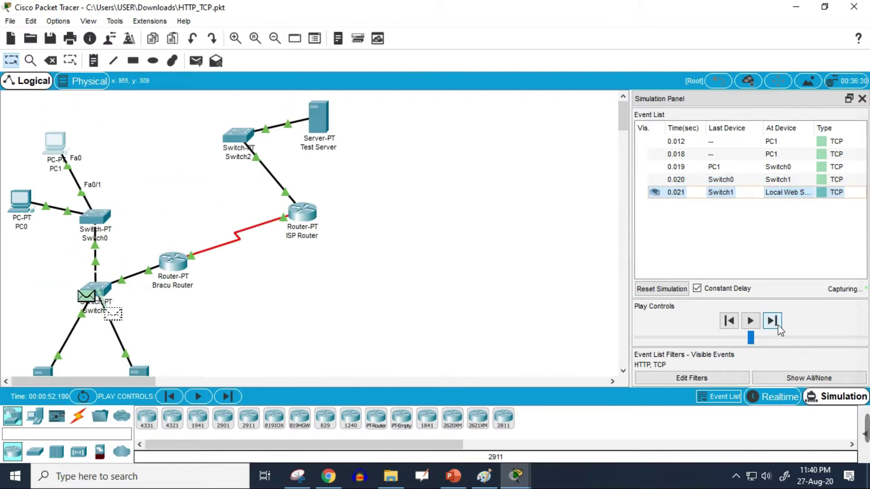
Examine the inbound TCP header of the packet at the Local Web Server, then close its PDU information
click(821, 194)
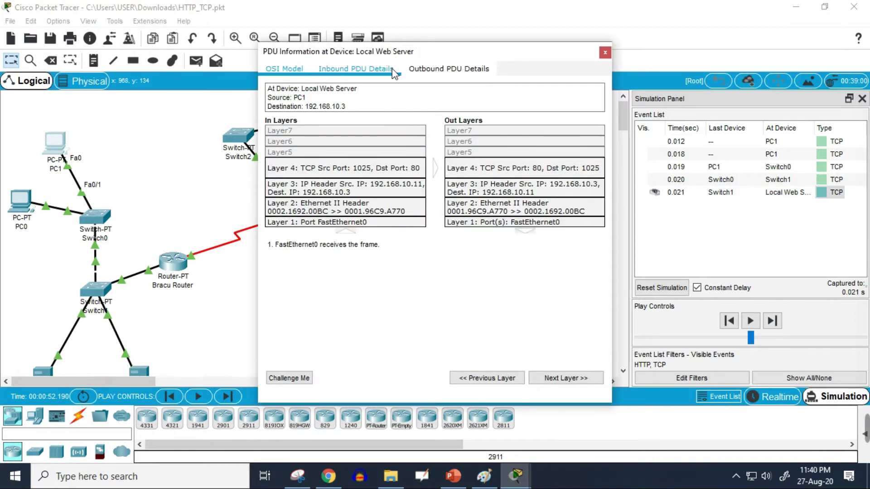
click(372, 70)
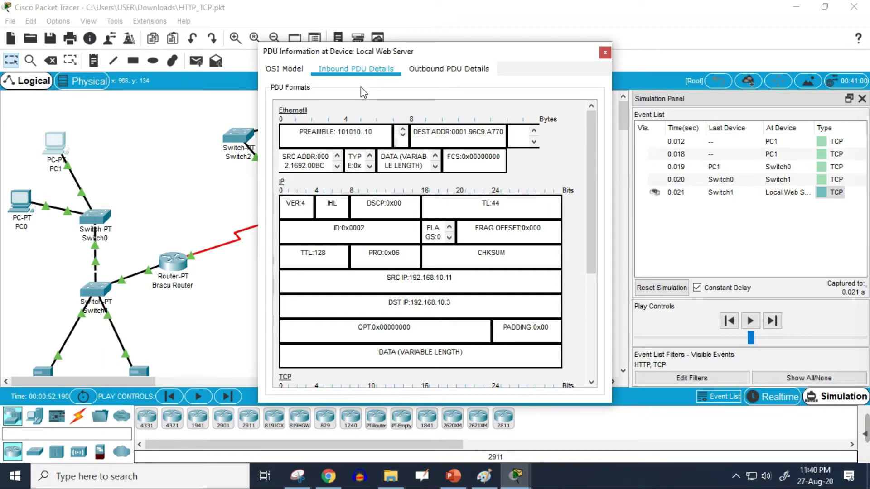
scroll(462, 259, down, 3)
scroll(462, 260, down, 1)
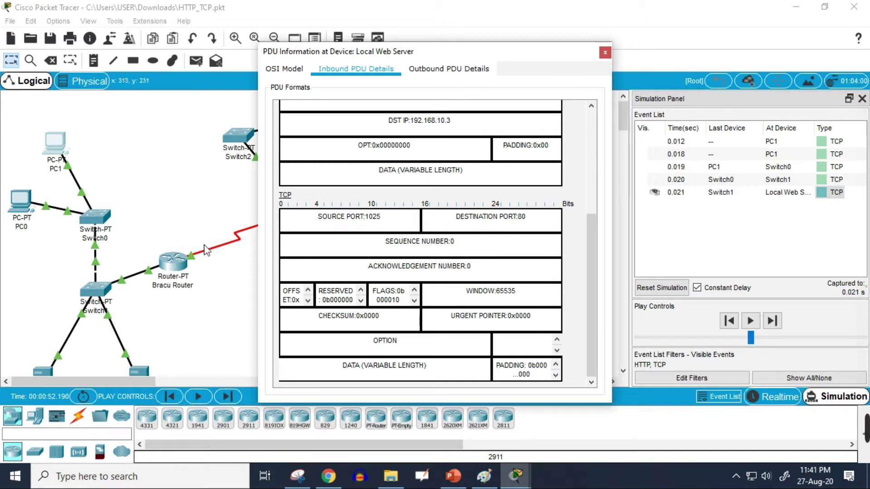
click(232, 302)
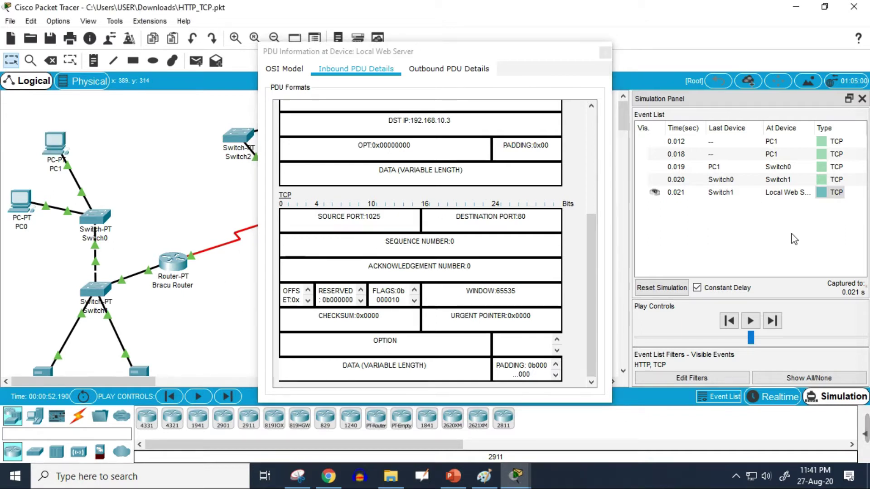
click(607, 57)
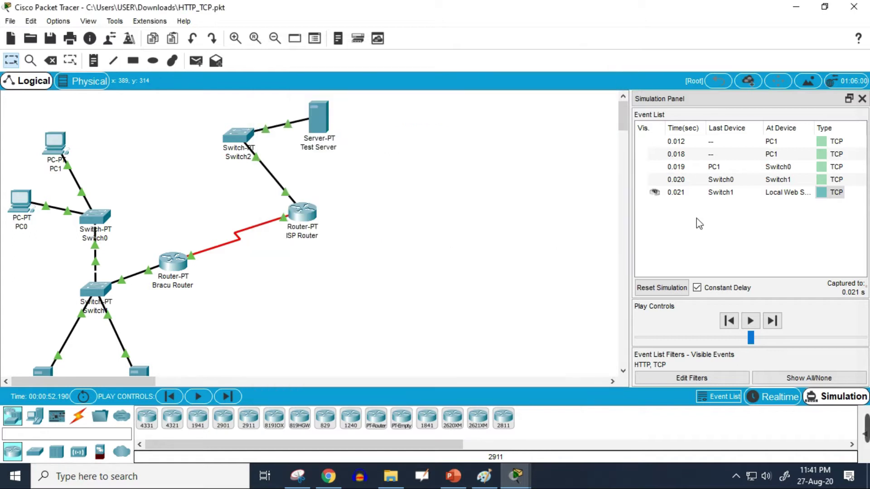
Advance the simulation until the Local Web Server's TCP reply arrives back at PC1
click(773, 320)
scroll(365, 314, down, 1)
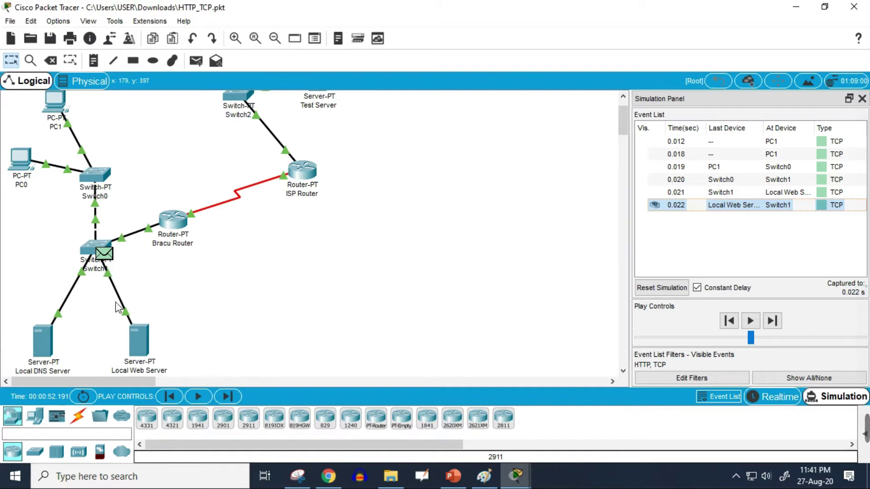
scroll(129, 320, up, 1)
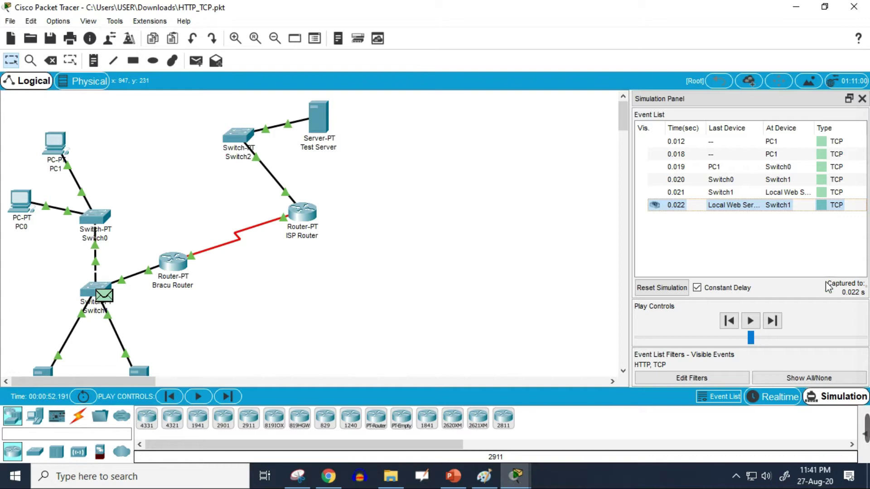
click(775, 322)
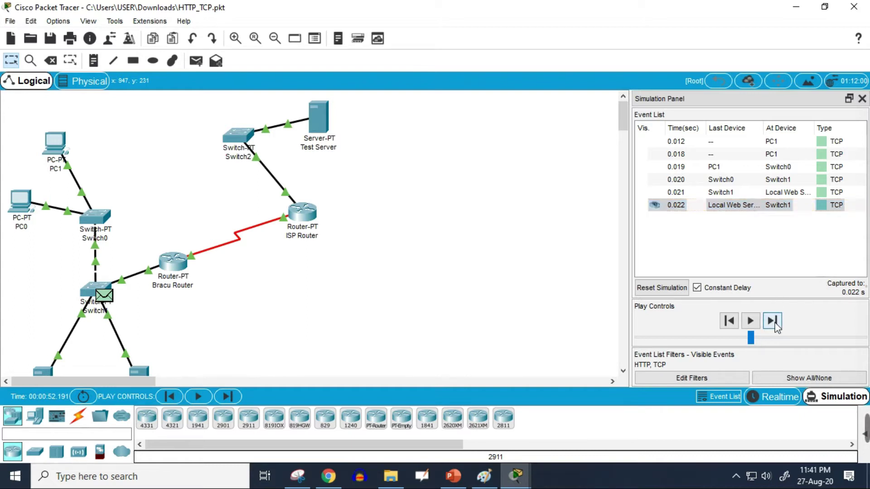
click(775, 322)
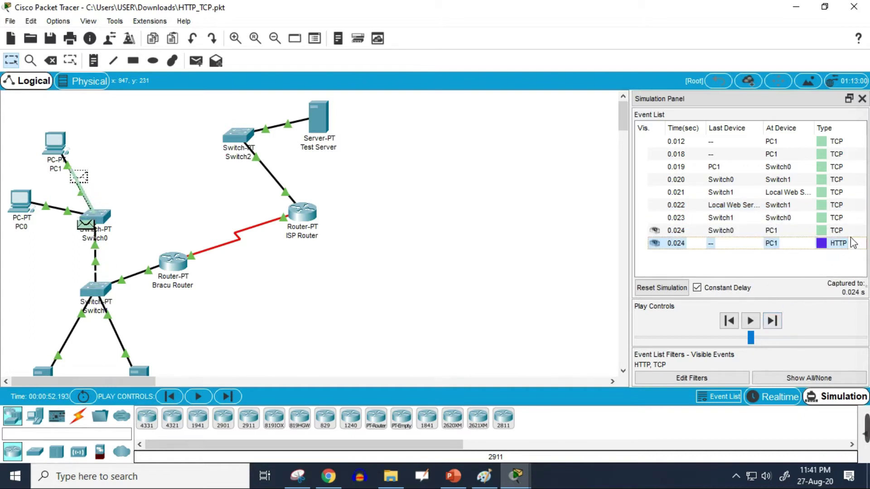
Examine the inbound TCP header of the reply at PC1 and compare it with the TCP process slide in PowerPoint
click(822, 231)
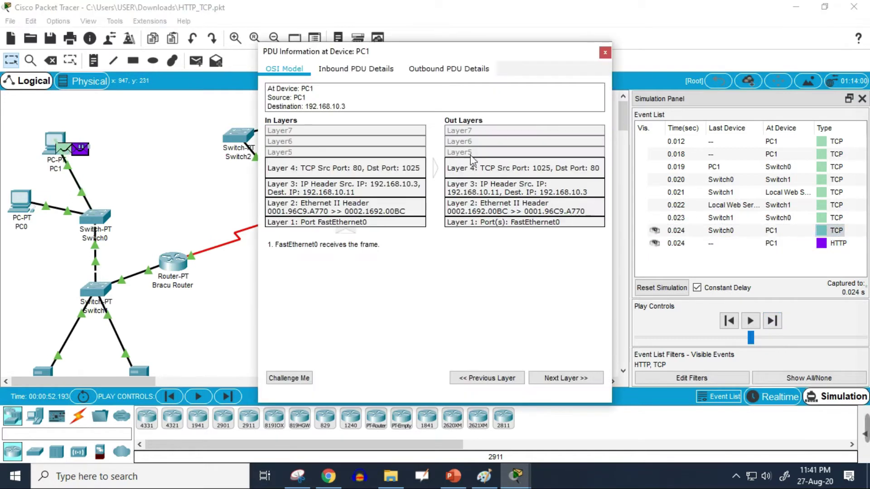
click(340, 72)
scroll(443, 292, down, 5)
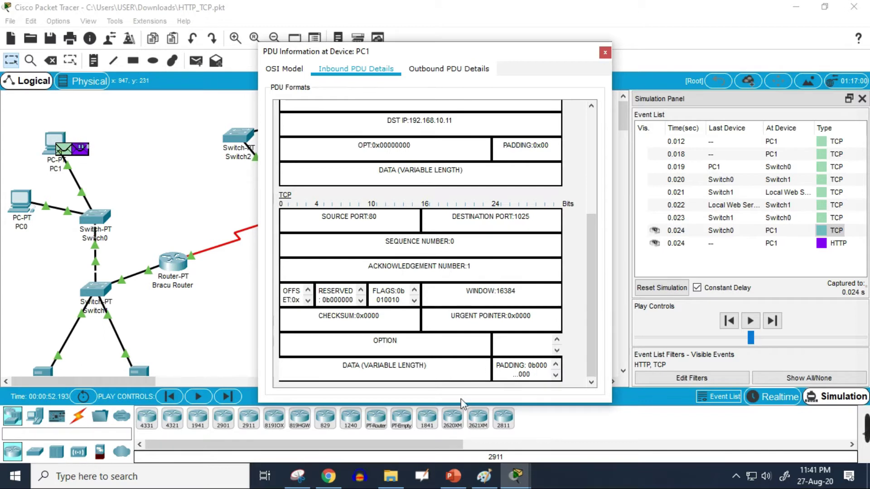
click(454, 481)
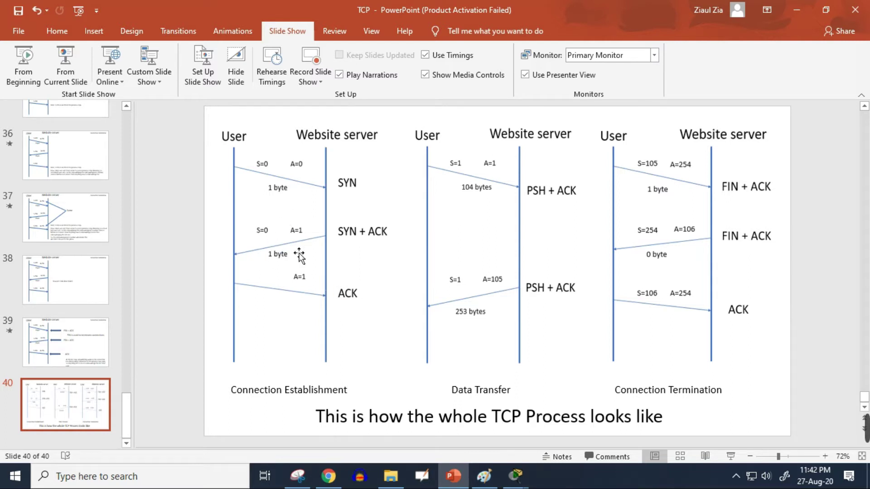
mouse_move(516, 474)
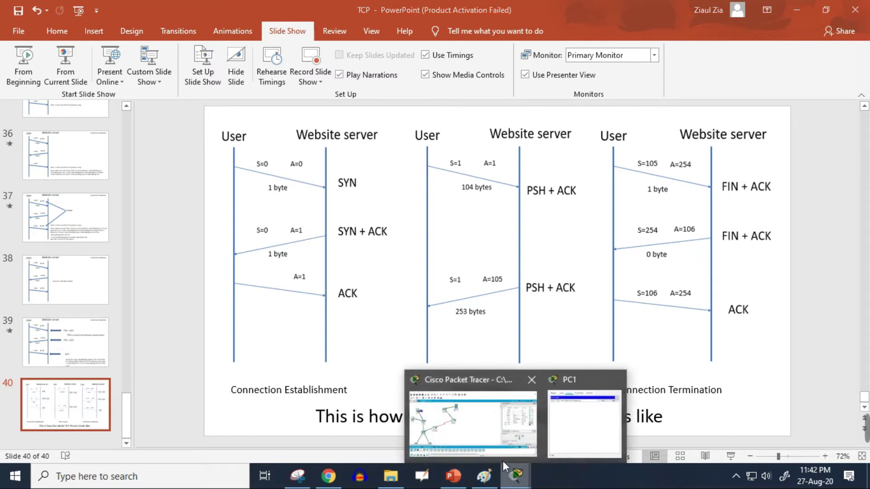
click(482, 433)
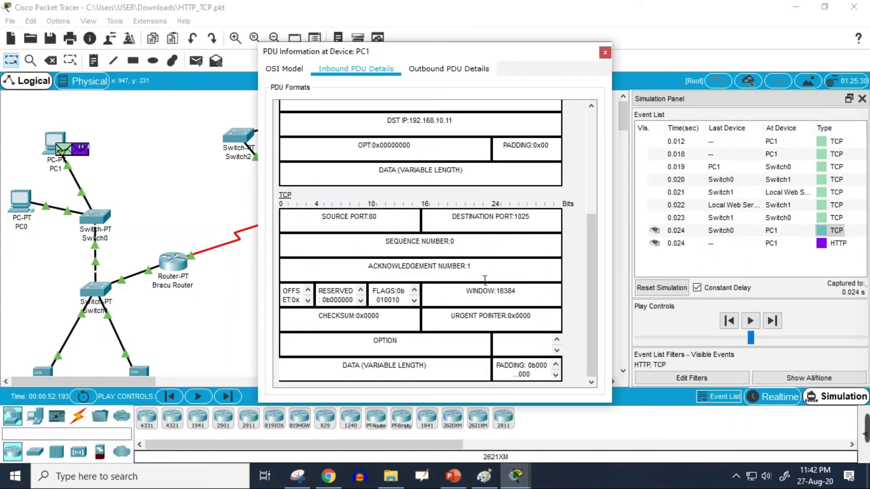
click(602, 54)
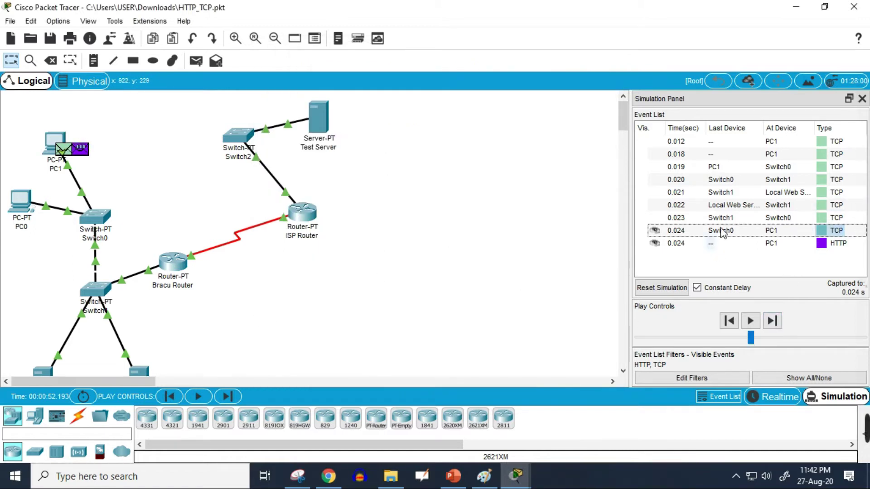
Examine the inbound TCP header of the 0.020 s packet at Switch1 and compare it with the PowerPoint slide
click(824, 180)
click(352, 79)
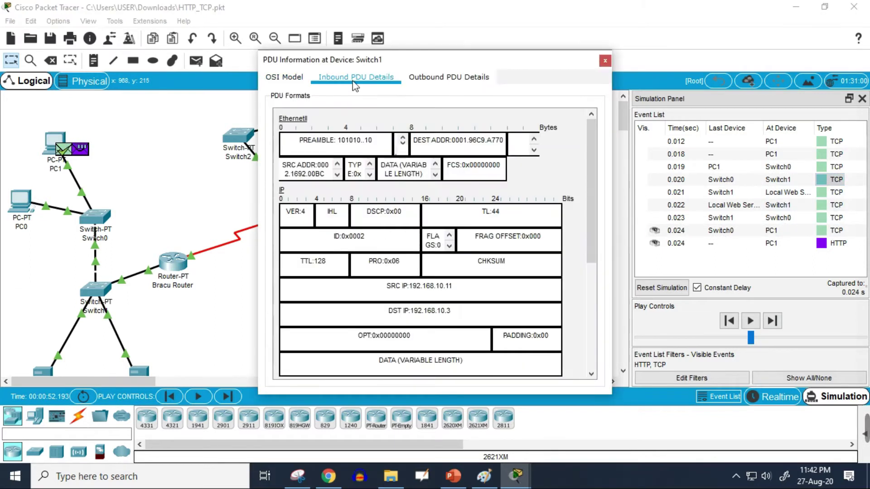
scroll(403, 138, down, 5)
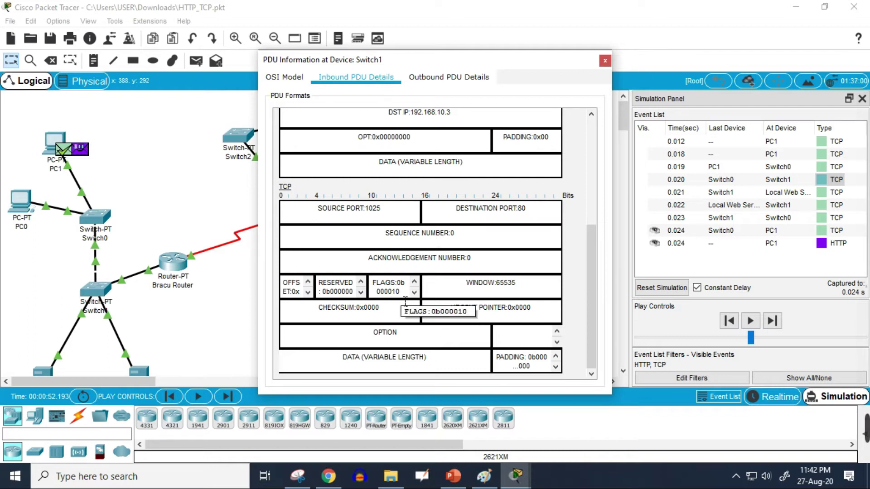
click(453, 475)
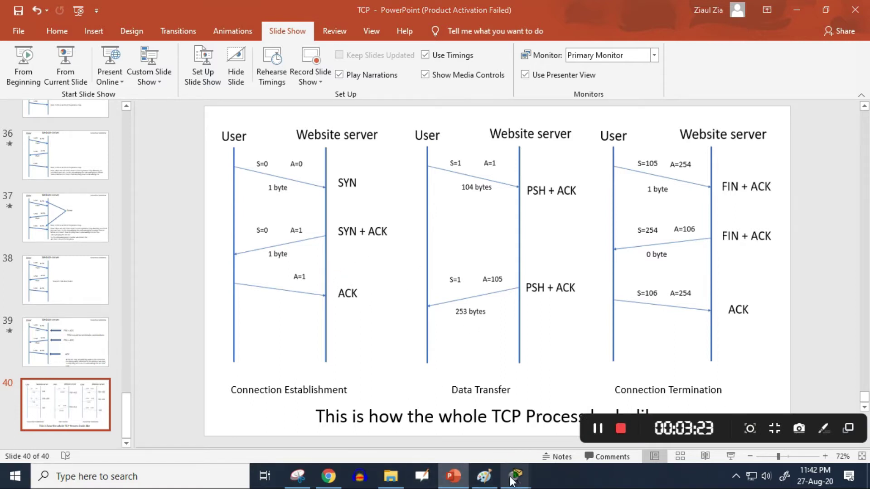
mouse_move(516, 476)
click(462, 419)
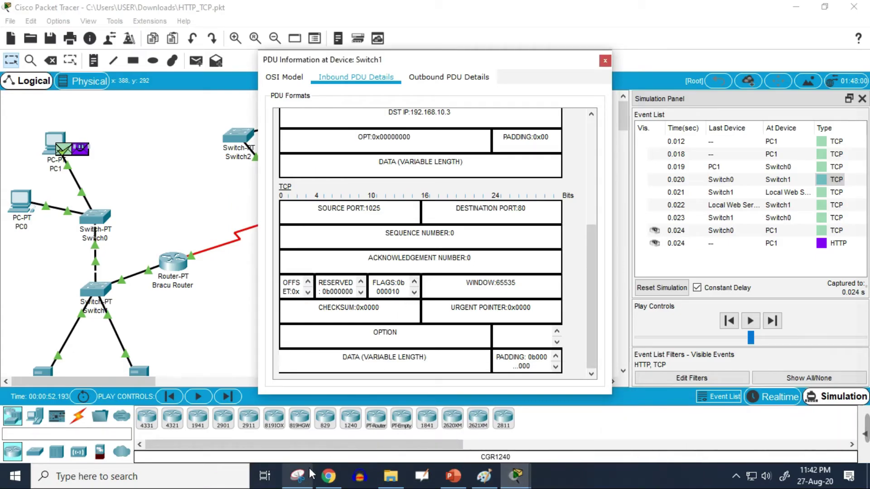
Compare the flag bits in Switch1's inbound TCP header with the TCP flag table in Snipping Tool
click(296, 479)
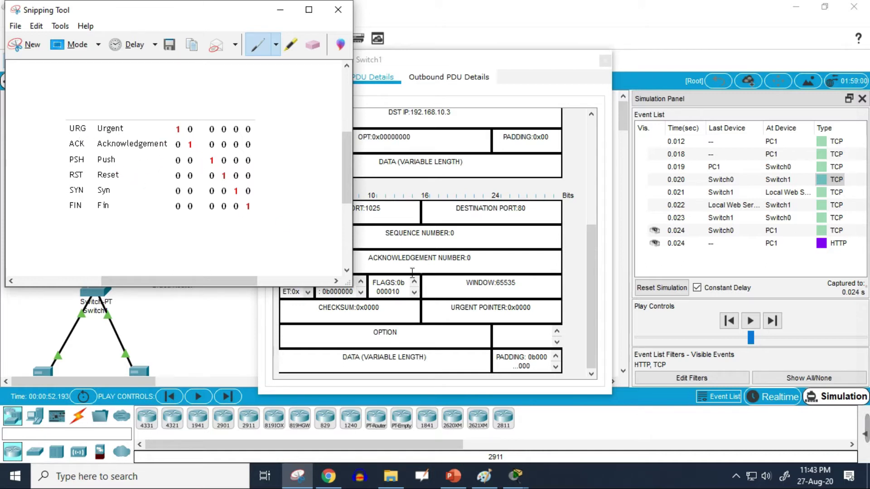
click(384, 303)
double_click(394, 293)
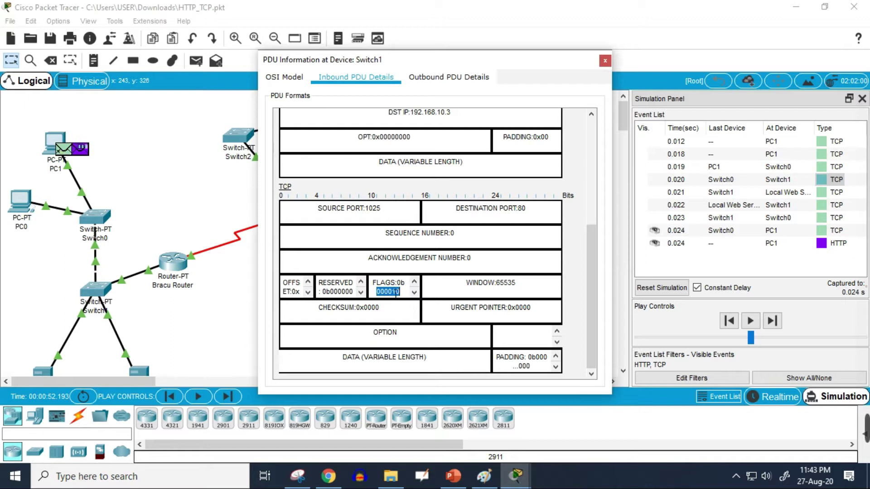
key(Home)
double_click(379, 292)
click(298, 476)
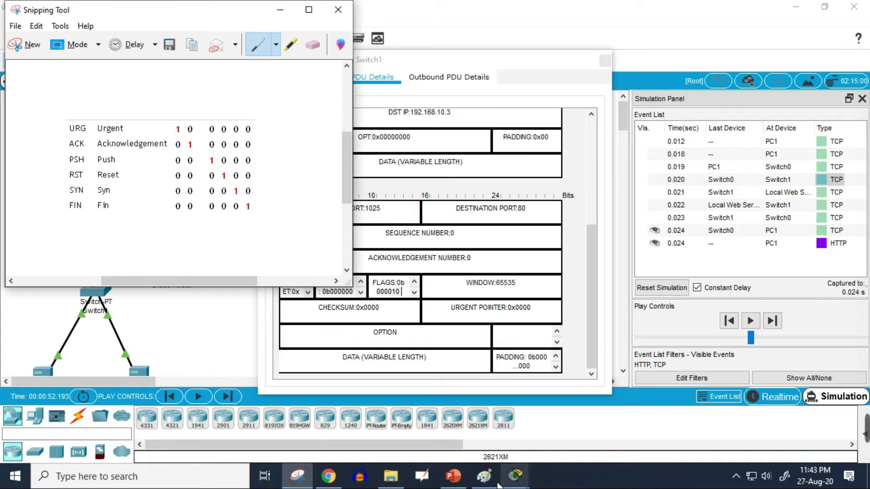
Check the first handshake message on the PowerPoint slide against Switch1's flag bits and the Snipping Tool flag table
click(453, 475)
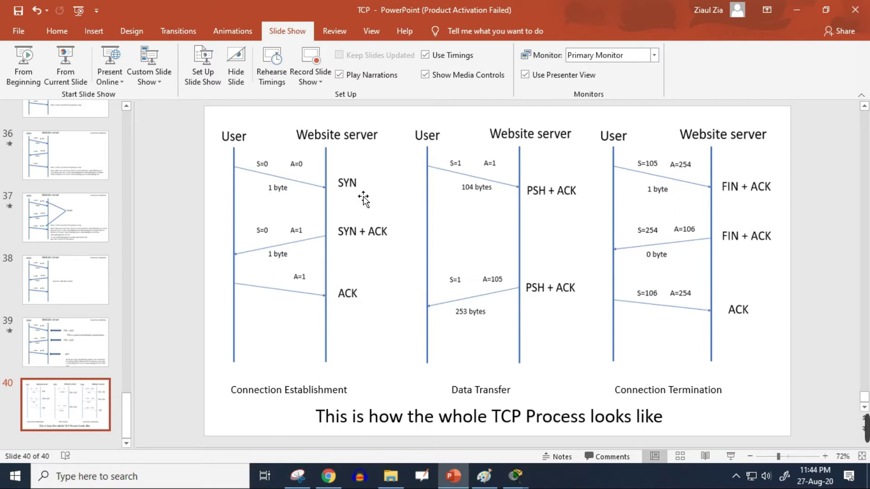
mouse_move(515, 475)
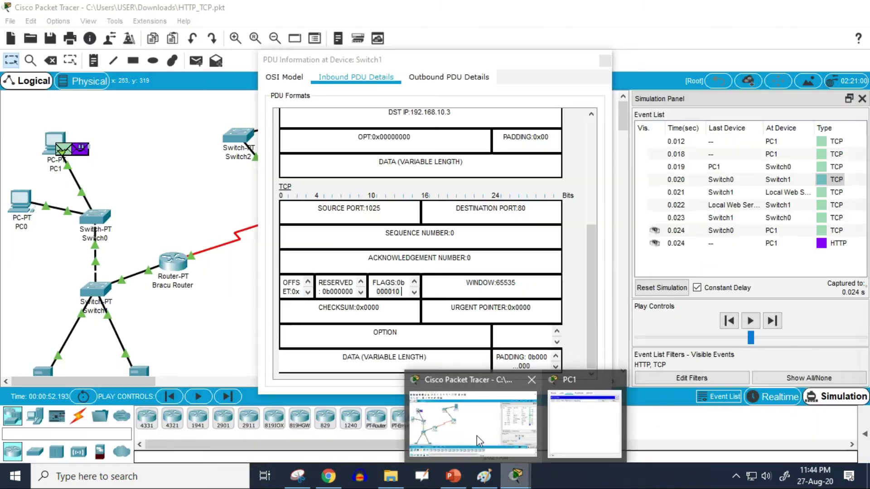
click(476, 435)
drag(407, 295, 389, 296)
click(298, 475)
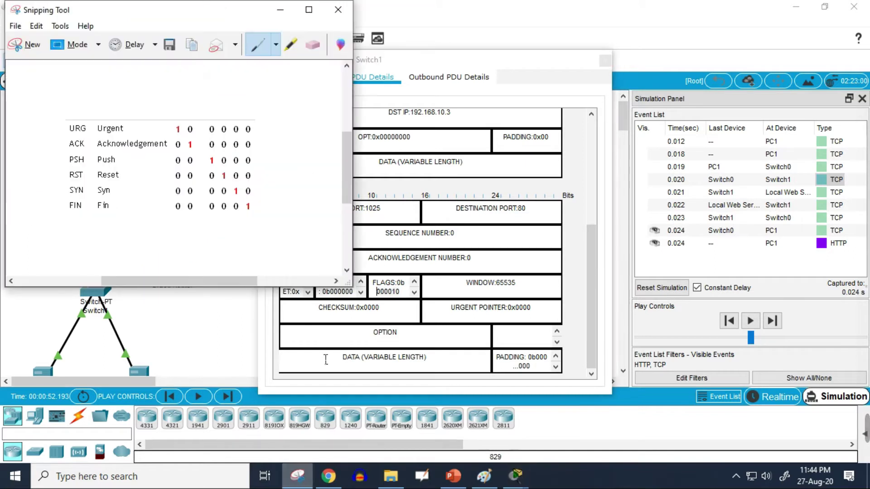
click(190, 336)
Examine the flag bits in the inbound TCP header of the 0.024 s TCP packet at PC1
click(821, 232)
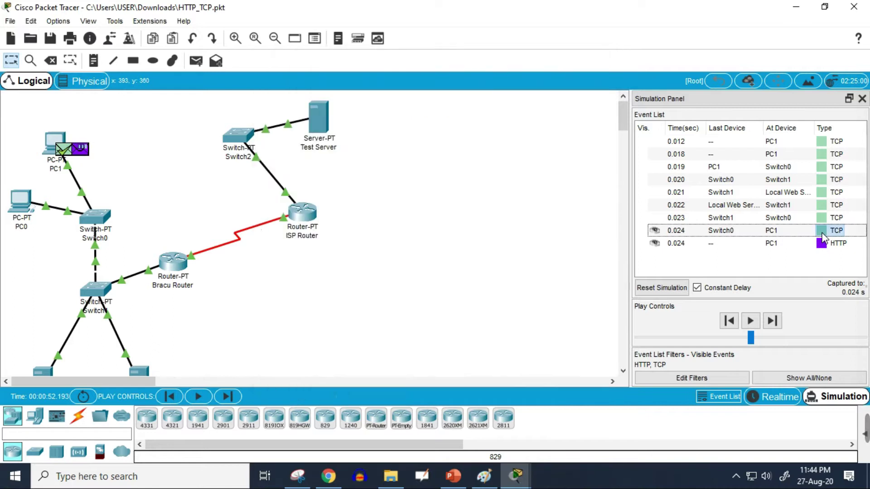
click(373, 70)
scroll(406, 227, down, 6)
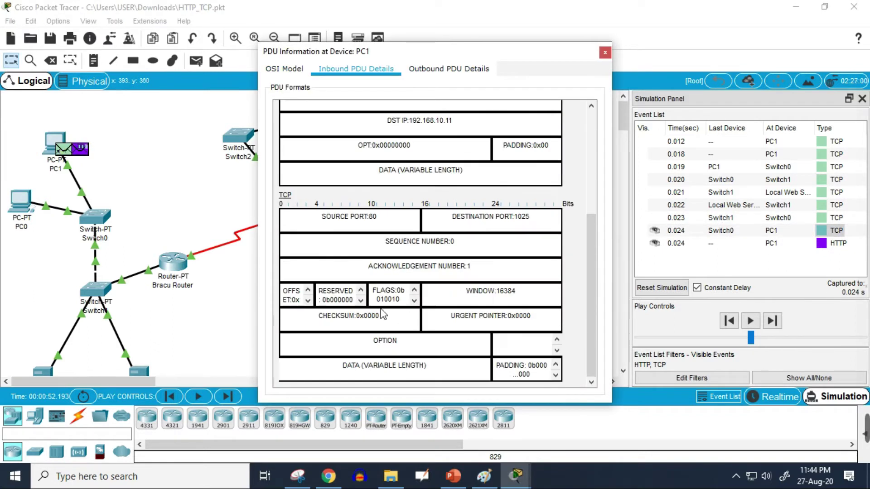
double_click(382, 300)
click(389, 303)
key(shift+Right)
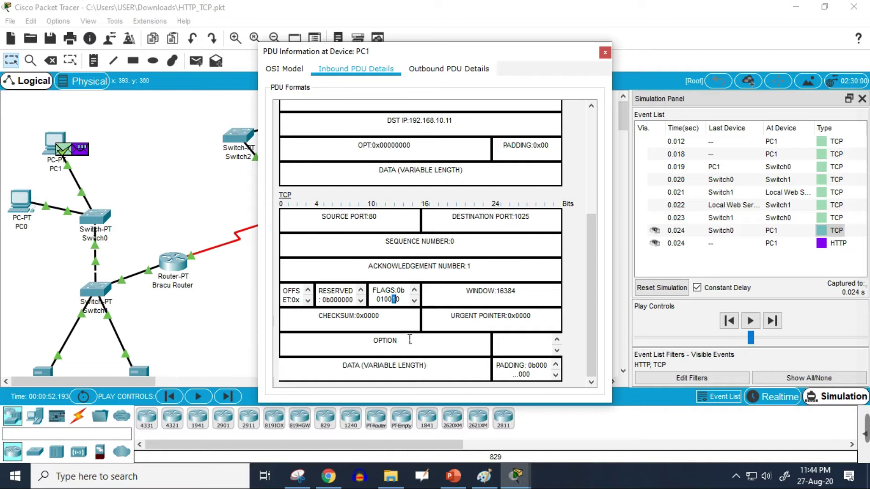
Compare PC1's flag bits with the flag table in Snipping Tool and tick the Acknowledgement and Syn rows
mouse_move(455, 484)
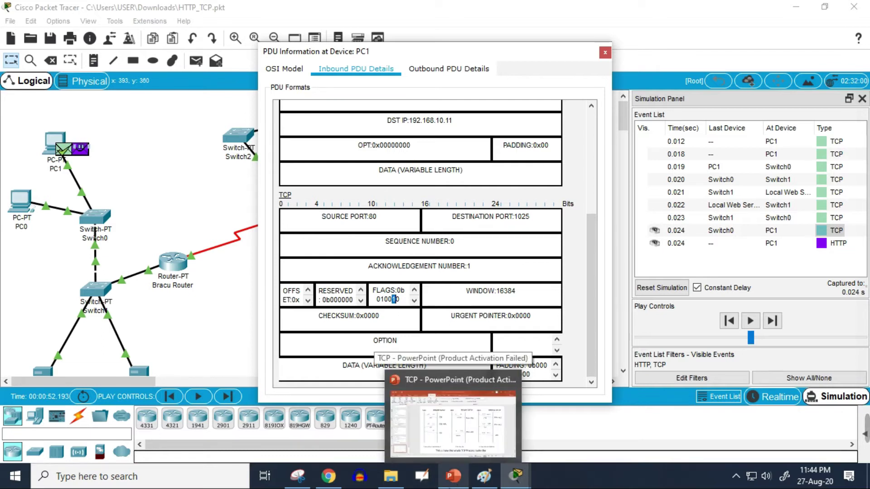
click(298, 476)
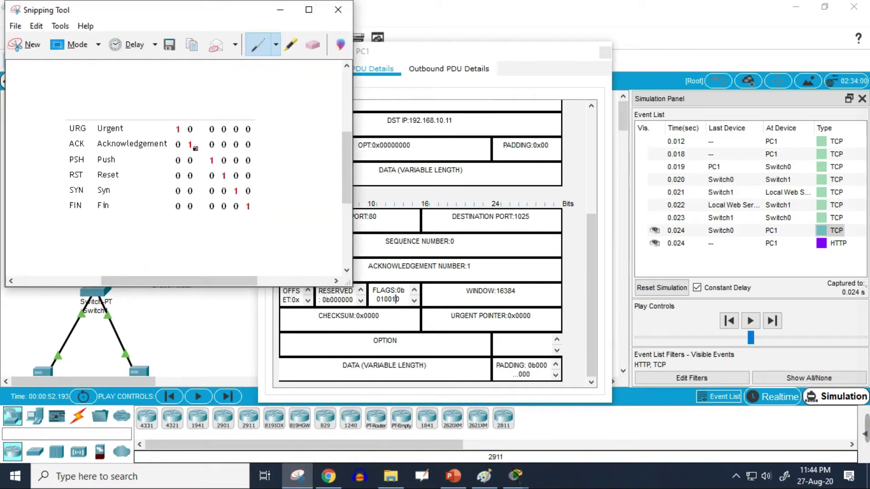
drag(154, 134, 166, 132)
drag(113, 189, 138, 180)
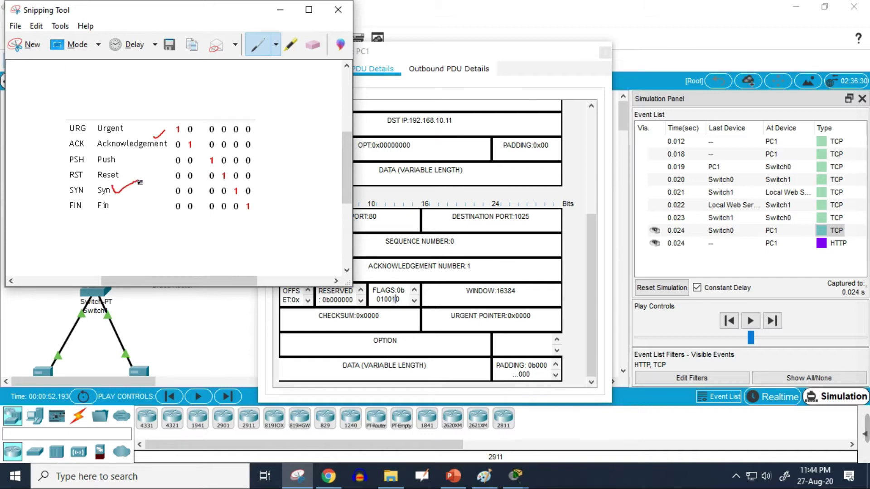
Check the second handshake message on the PowerPoint slide against the flag bits in PC1's inbound TCP header
click(453, 476)
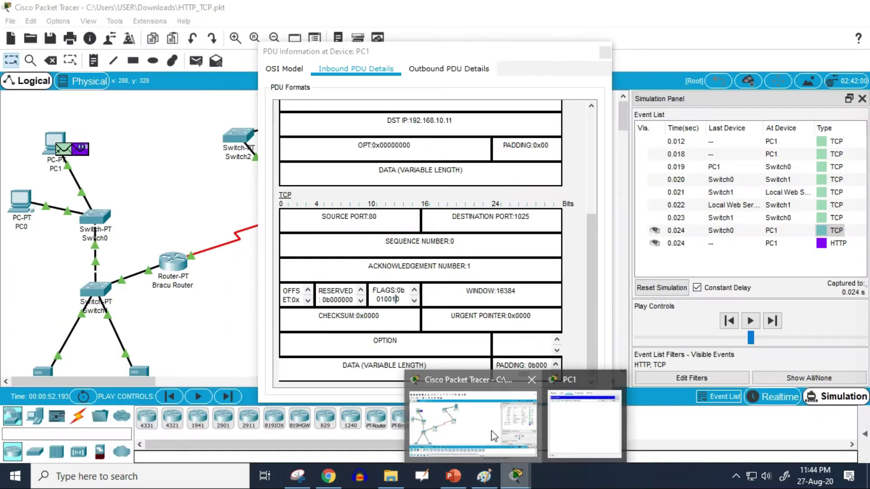
click(496, 433)
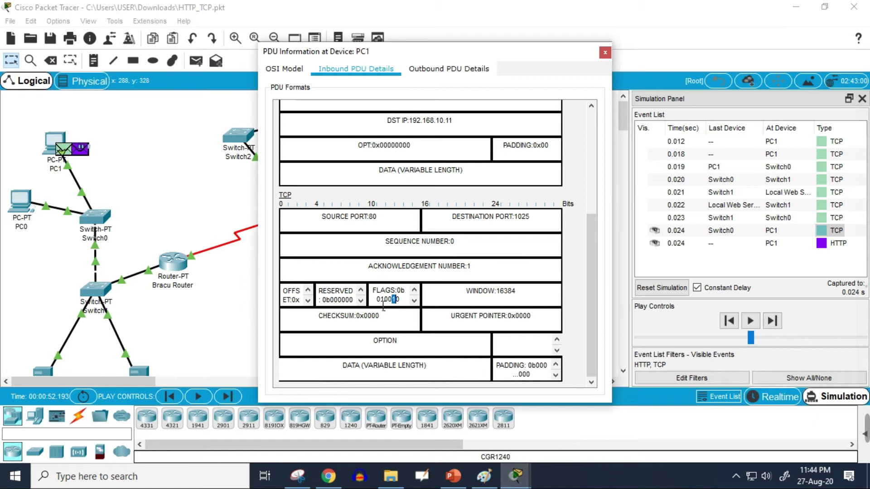
drag(380, 301, 410, 301)
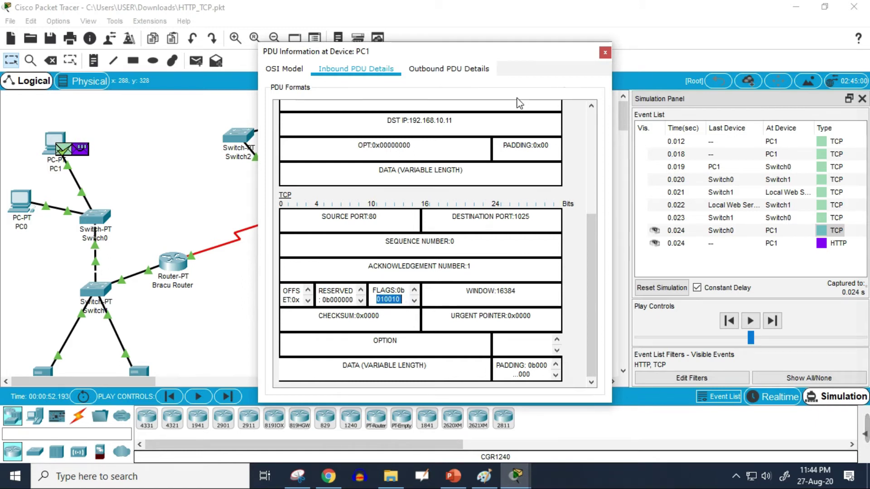
Close PC1's packet details, advance the simulation to 0.025 s, and review the third handshake message on the PowerPoint slide
click(605, 52)
click(776, 330)
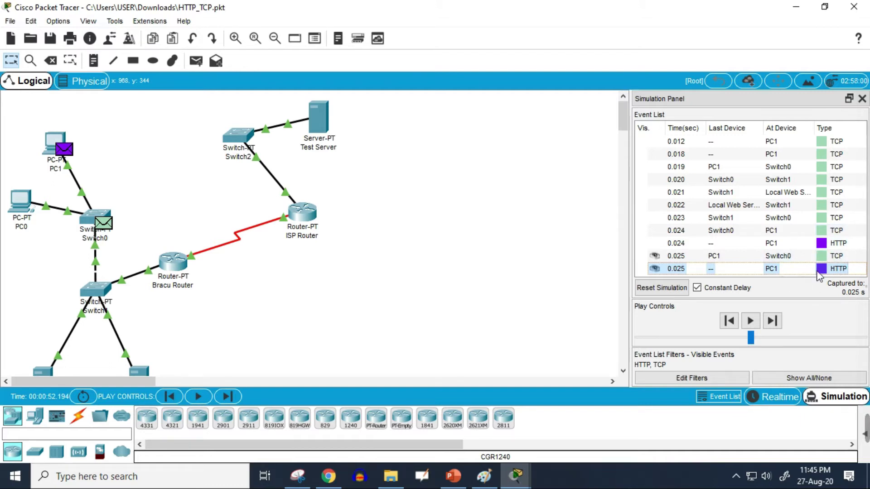
click(454, 481)
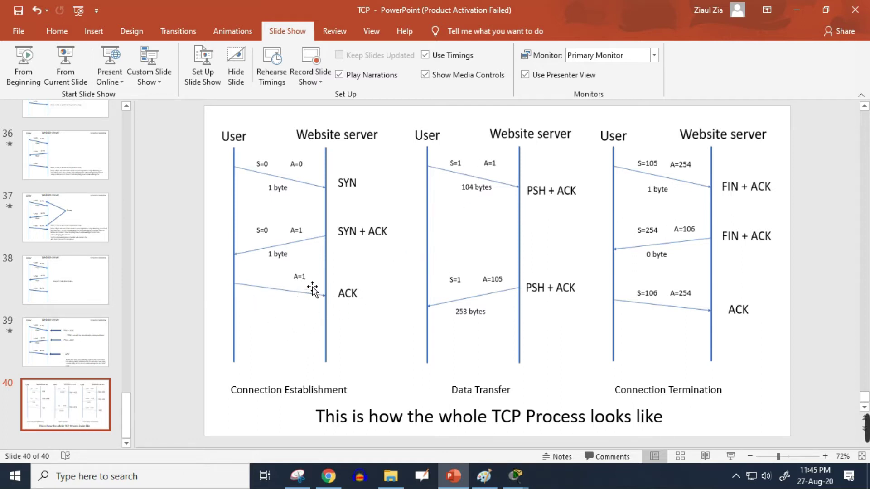
mouse_move(518, 477)
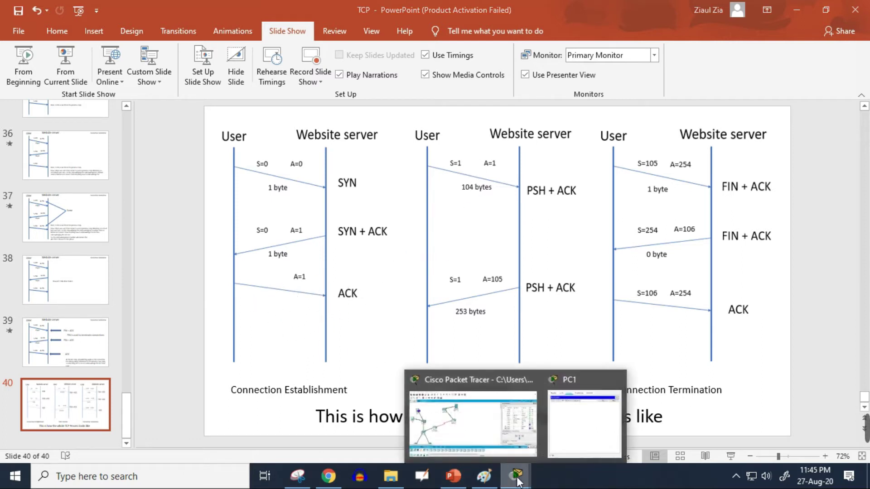
click(490, 445)
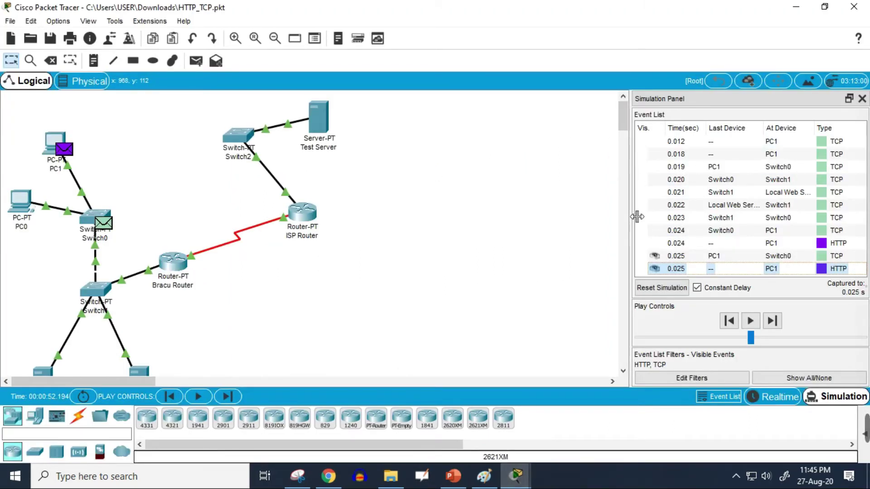
drag(637, 216, 636, 216)
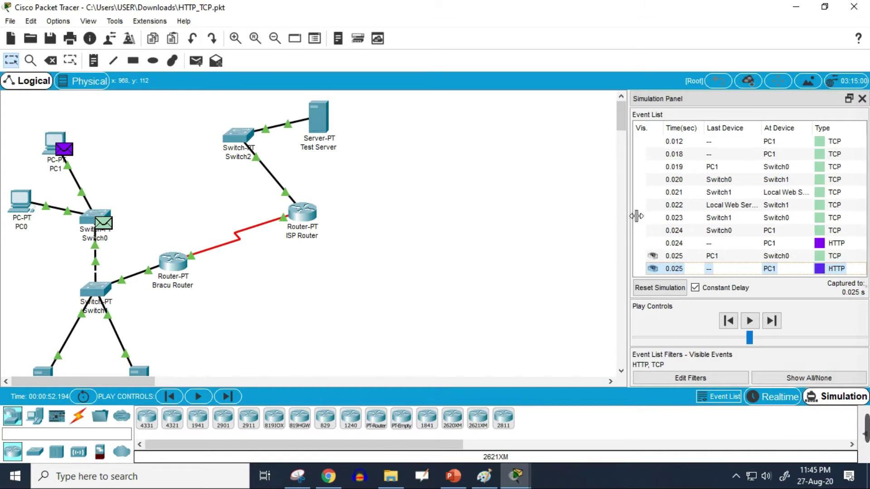
Examine the inbound TCP header of the 0.025 s packet at Switch0 and compare it with the PowerPoint slide
click(823, 257)
click(357, 78)
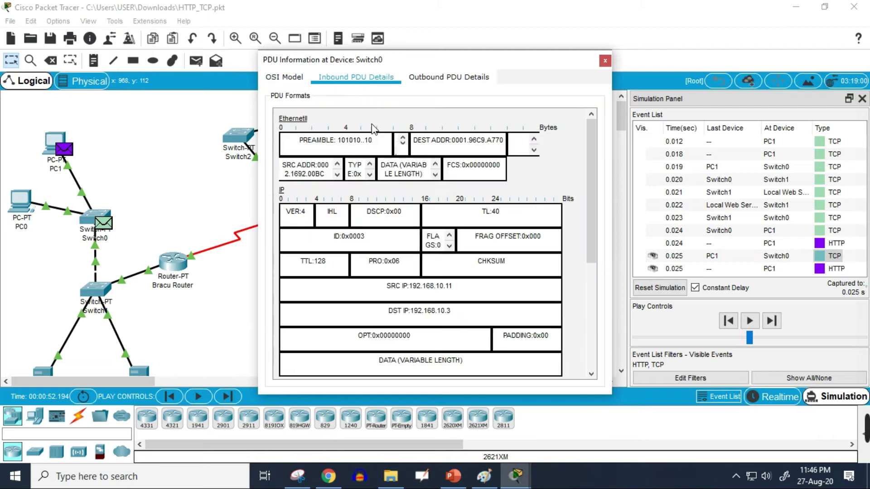
scroll(434, 244, down, 5)
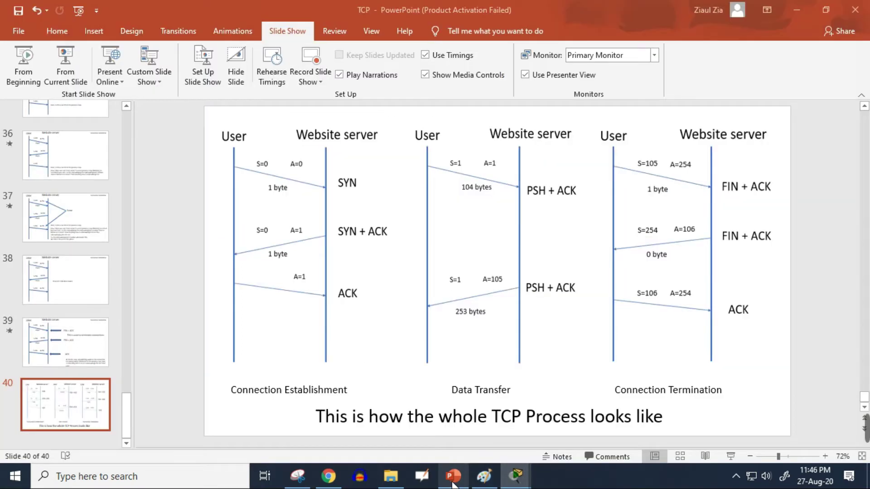
click(453, 476)
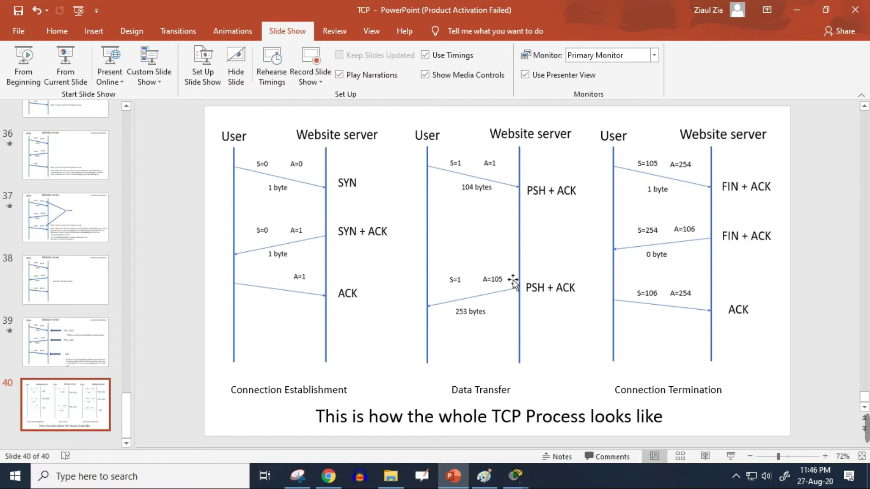
mouse_move(515, 476)
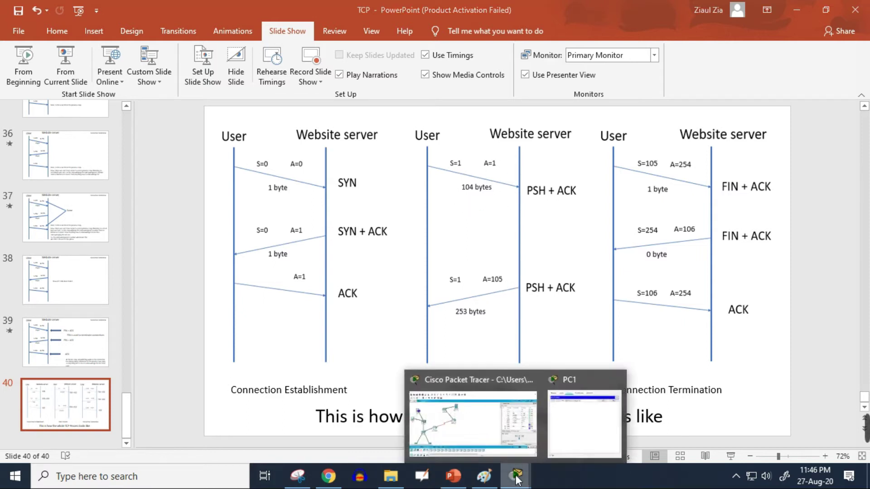
click(481, 431)
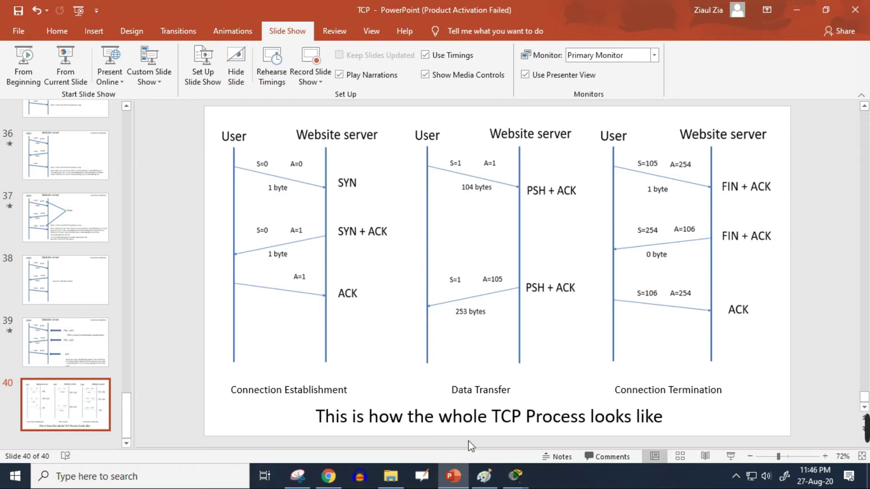
click(454, 476)
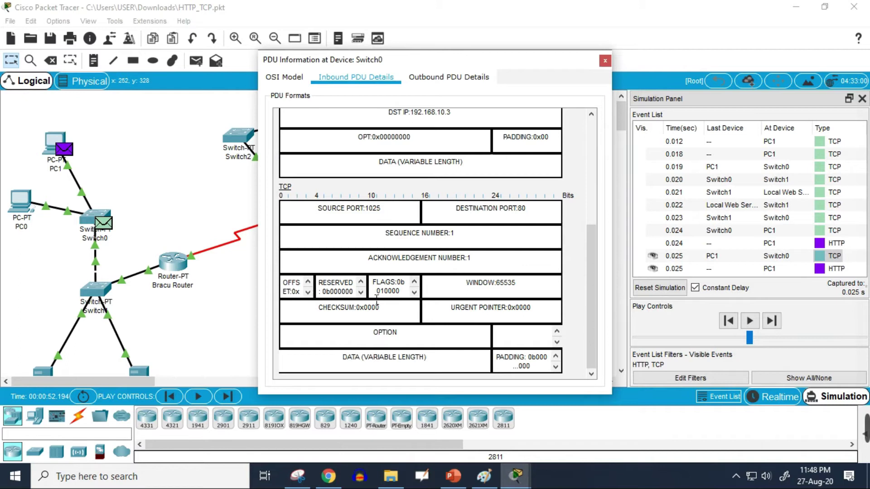
Compare Switch0's flag bits with the Snipping Tool flag table and the third handshake message on the PowerPoint slide
click(298, 475)
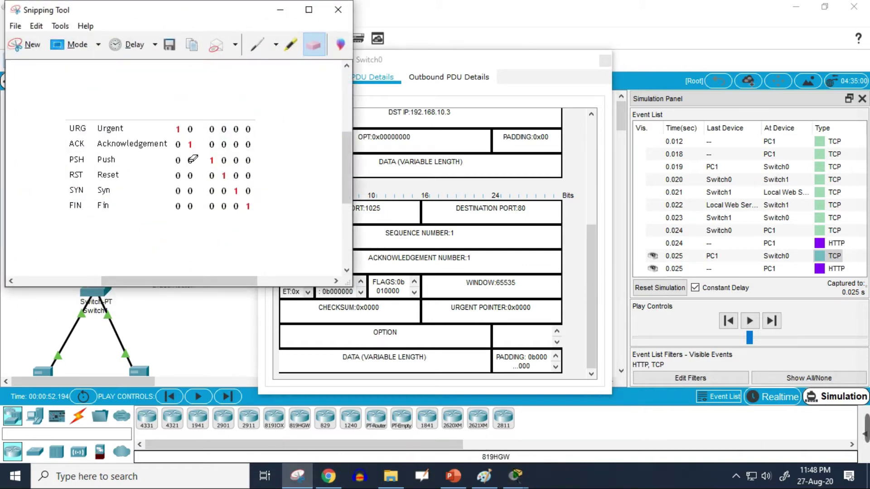
click(258, 47)
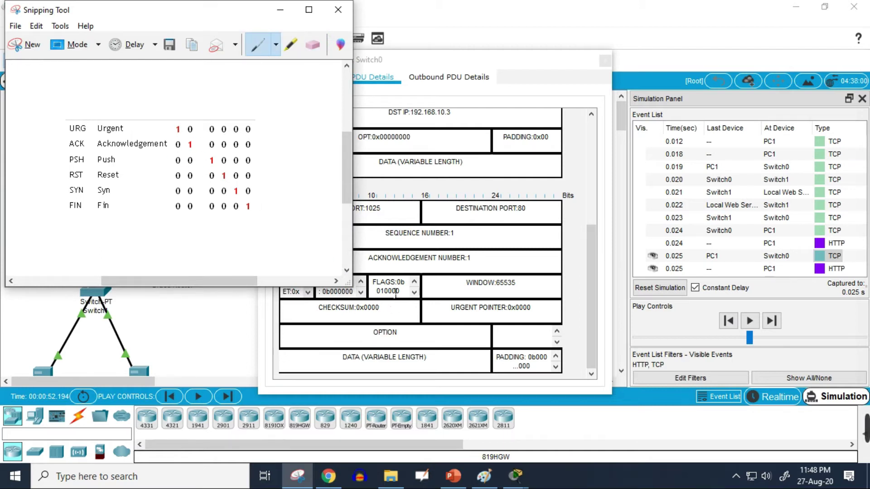
click(454, 477)
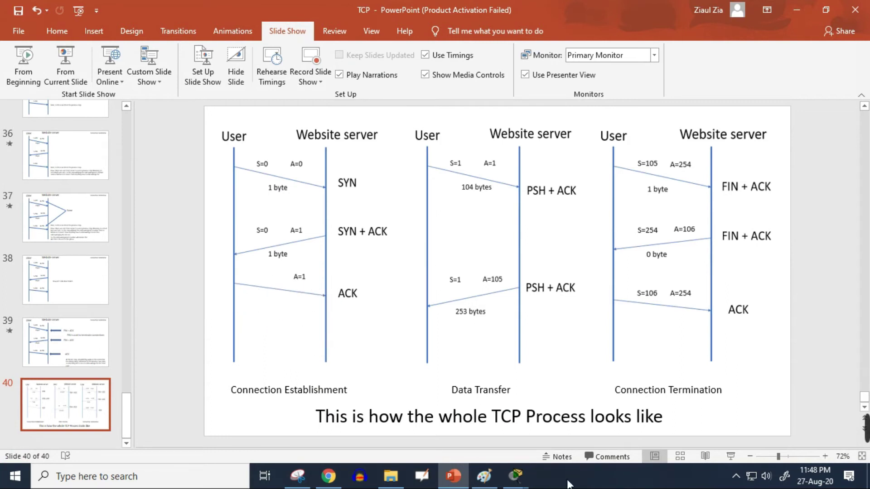
mouse_move(515, 476)
click(464, 439)
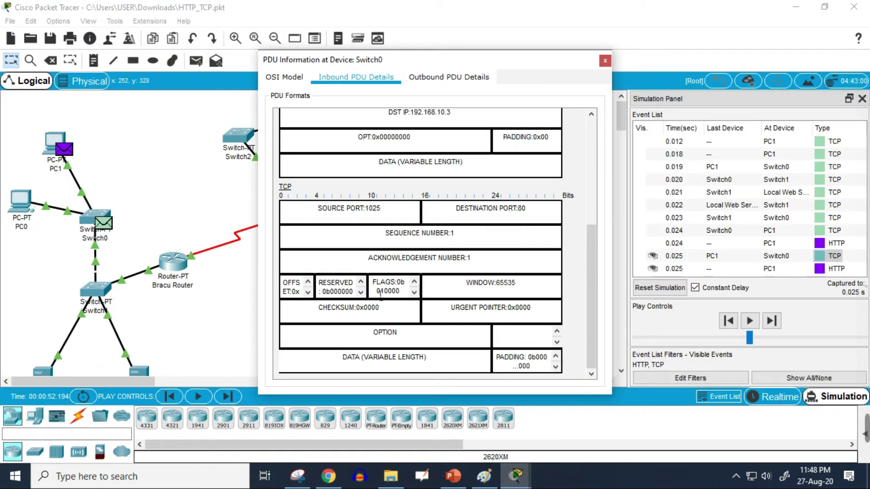
Review the Data Transfer diagram on the PowerPoint slide and return to the simulation in Packet Tracer
click(455, 478)
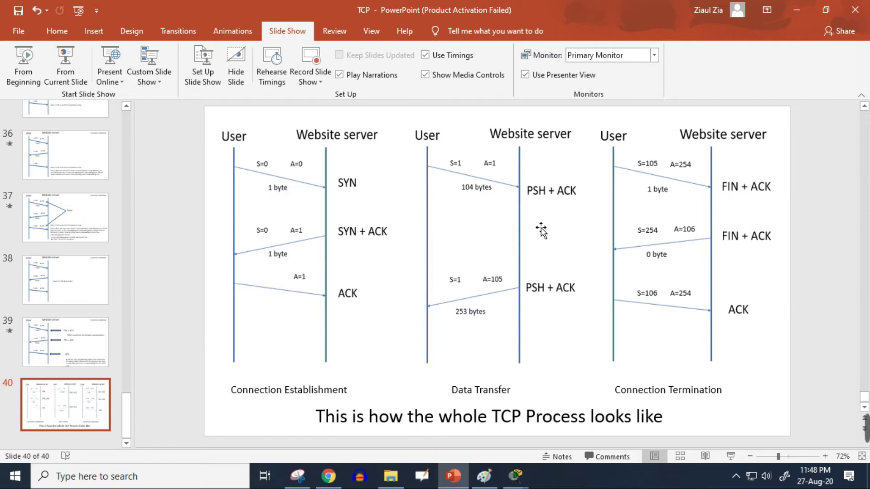
mouse_move(515, 476)
click(447, 425)
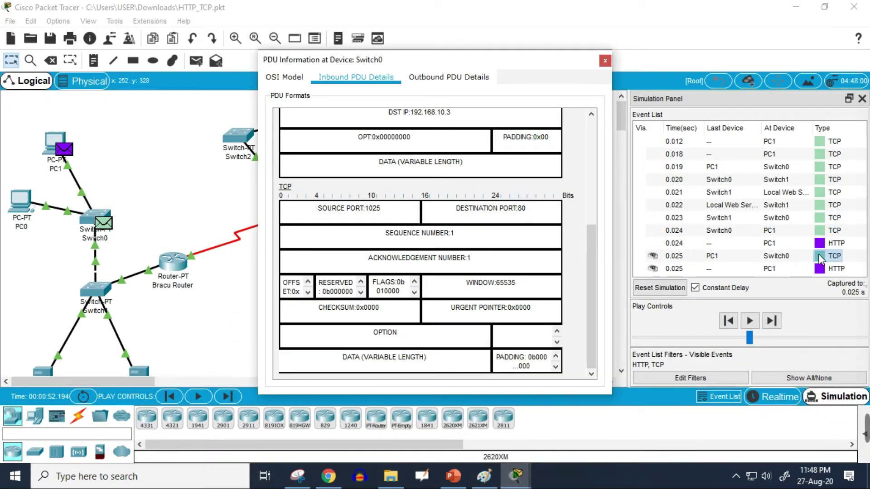
Examine the TCP header and HTTP request in the outbound details of the 0.025 s HTTP packet at PC1
click(821, 271)
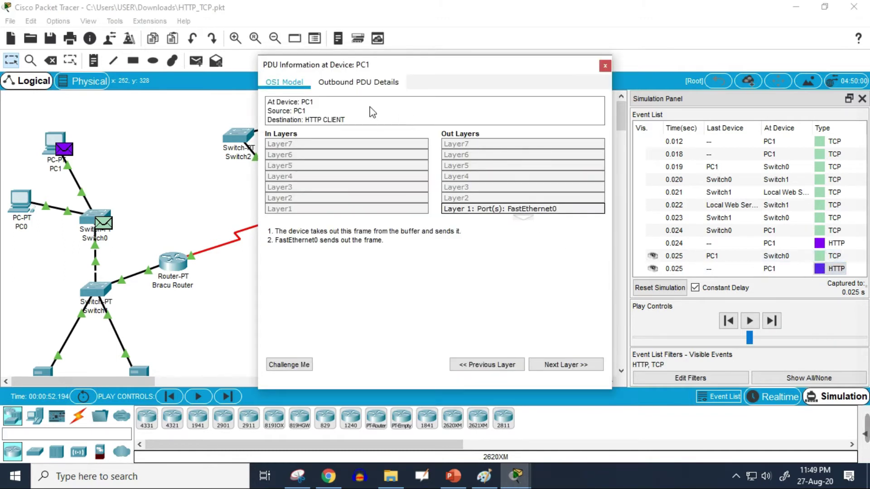
click(364, 88)
scroll(415, 220, down, 8)
scroll(415, 221, up, 2)
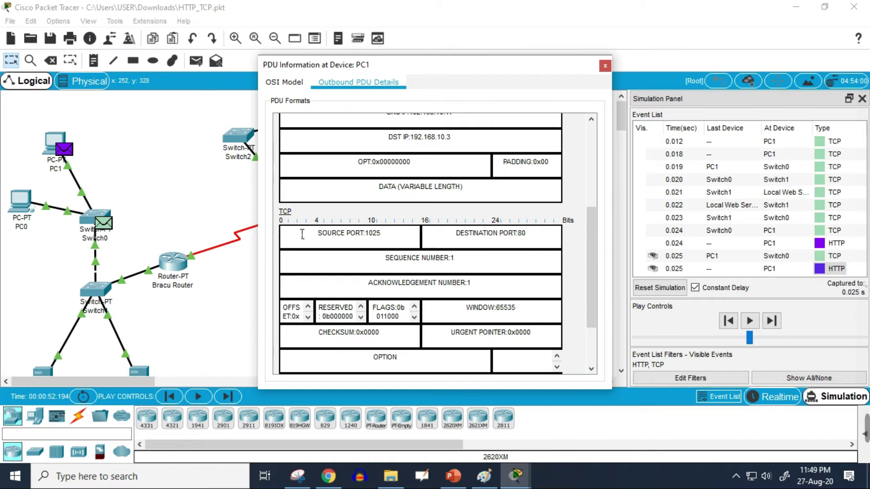
scroll(316, 234, down, 2)
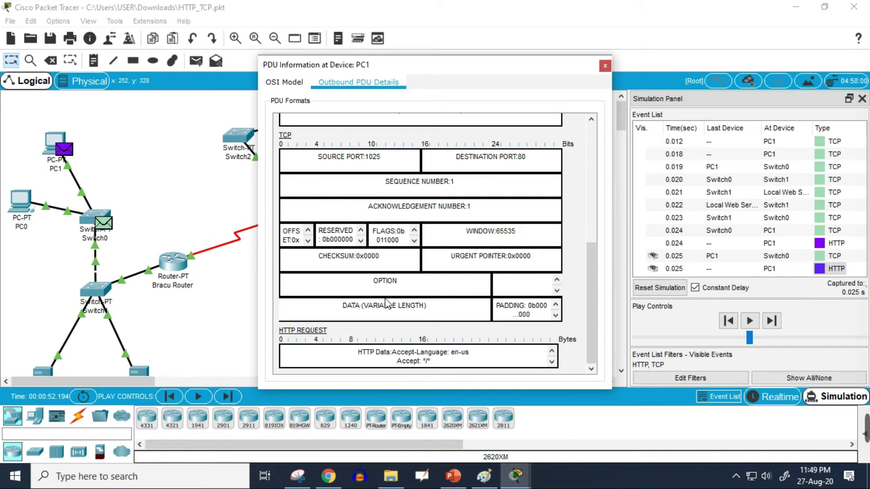
Compare the HTTP packet's flag bits with the Snipping Tool flag table and the first Data Transfer message on the PowerPoint slide
double_click(382, 242)
click(298, 476)
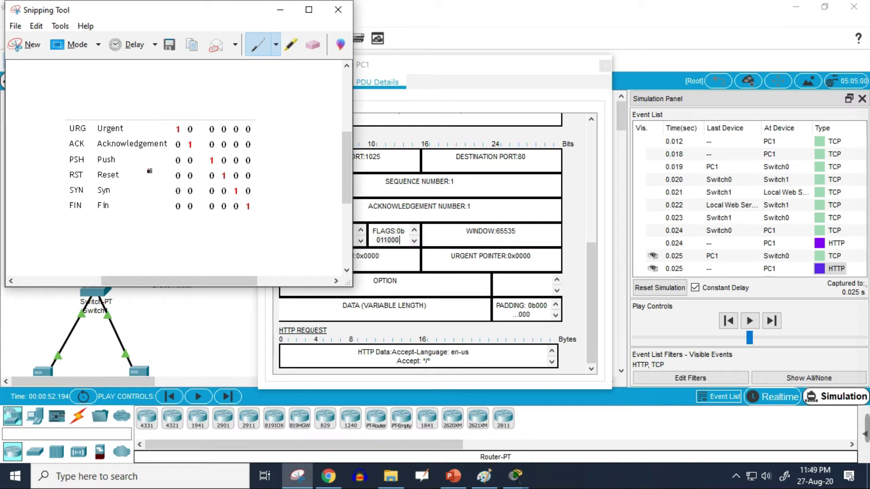
click(453, 476)
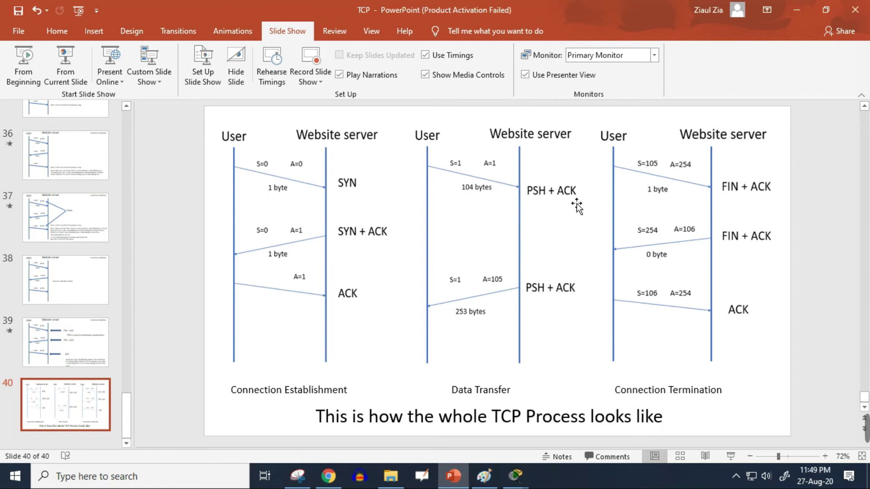
mouse_move(516, 476)
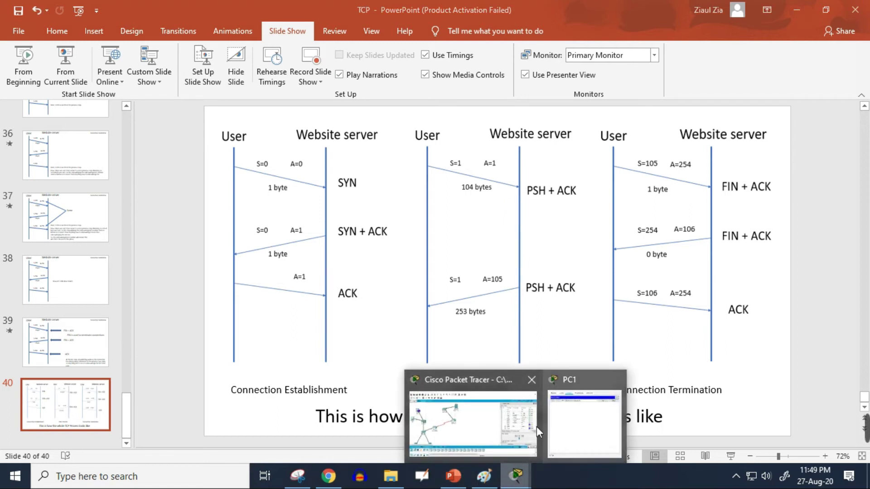
click(564, 442)
click(389, 240)
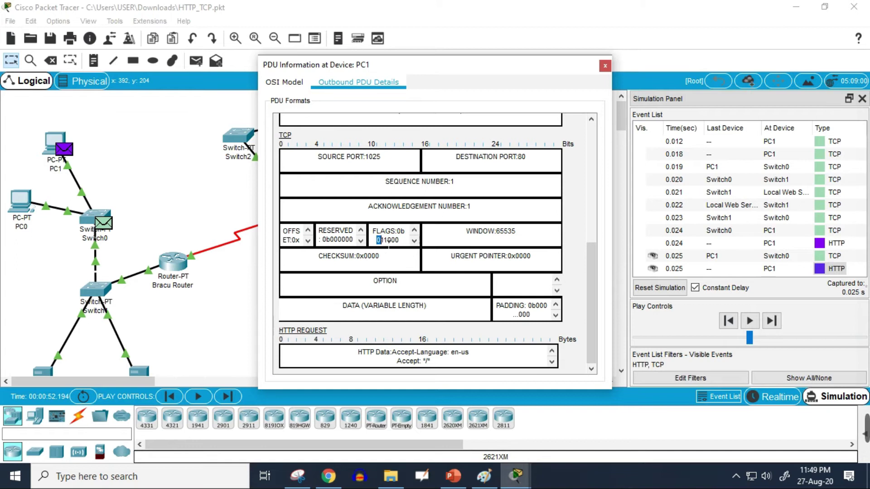
click(403, 241)
Close PC1's packet details and advance the simulation two events to 0.027 s
click(606, 66)
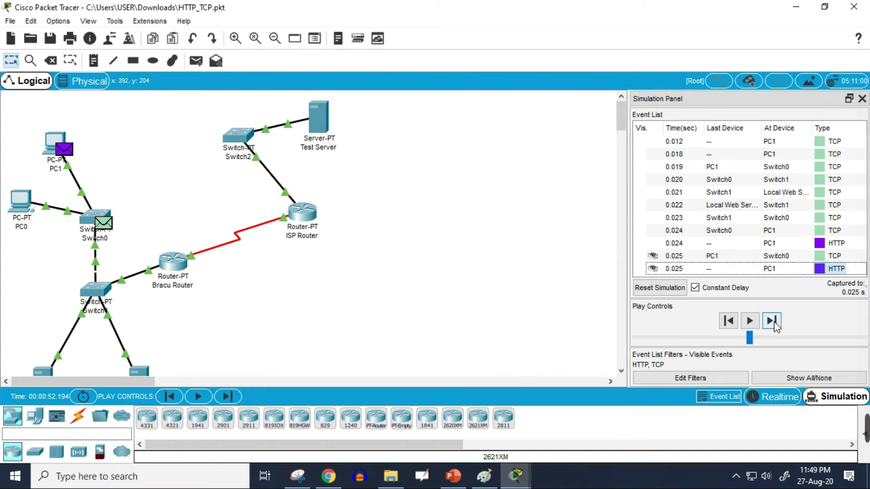
click(771, 321)
click(771, 322)
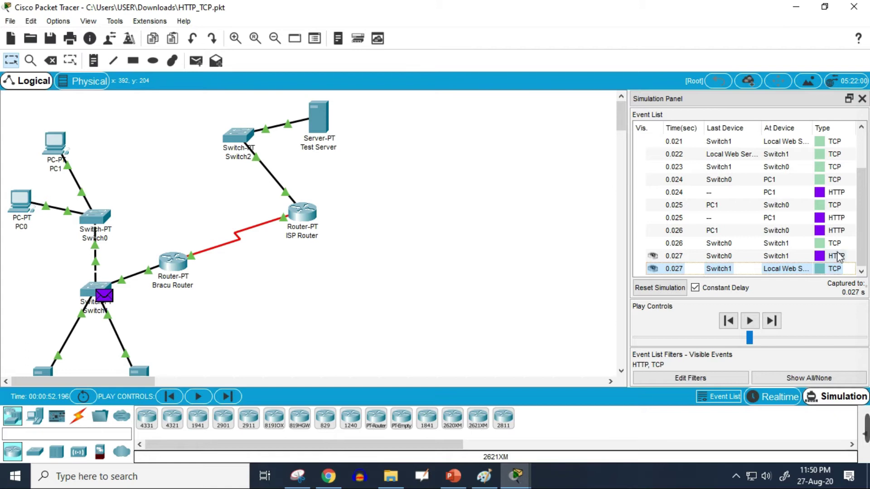
Advance the simulation to 0.030 s and examine the TCP header and HTTP response in Switch0's inbound packet details
click(775, 325)
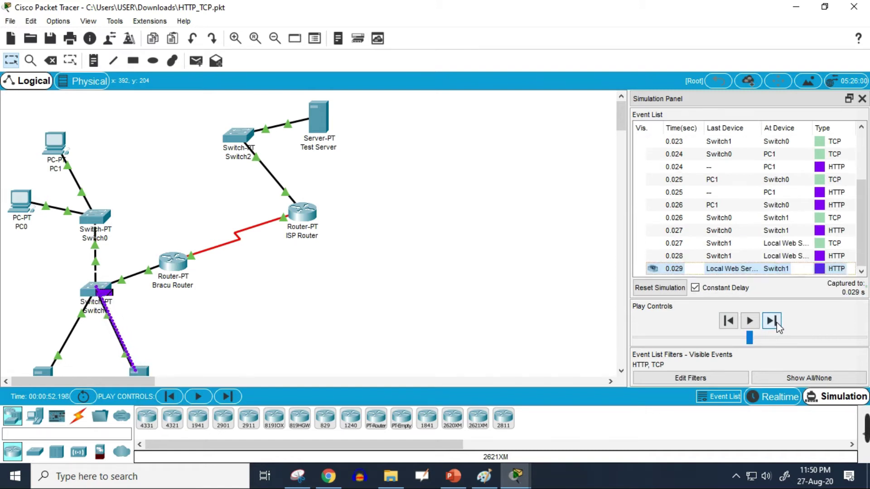
click(776, 322)
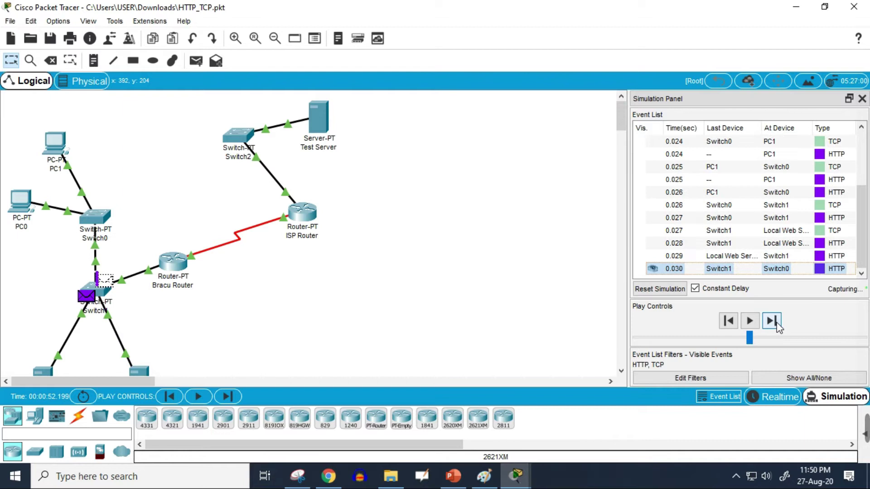
click(819, 268)
click(355, 77)
scroll(419, 248, down, 5)
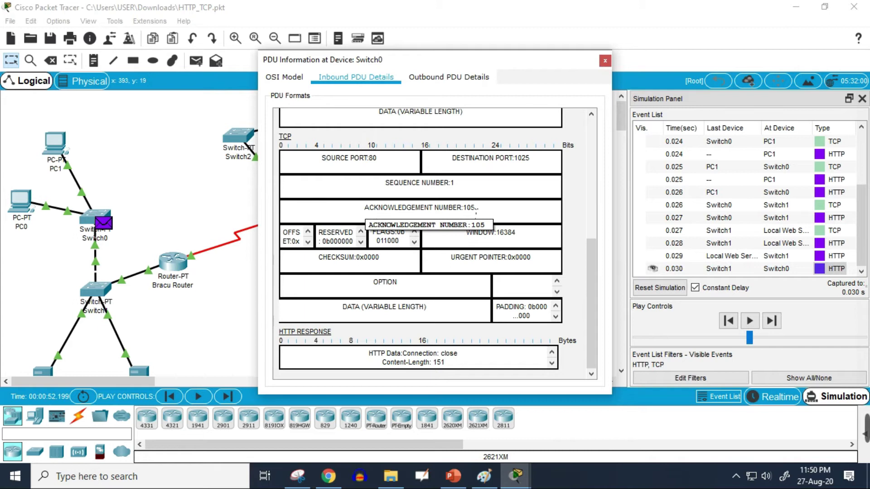
Compare the response's sequence and acknowledgement numbers with the second Data Transfer message on the PowerPoint slide and return to Packet Tracer
click(445, 484)
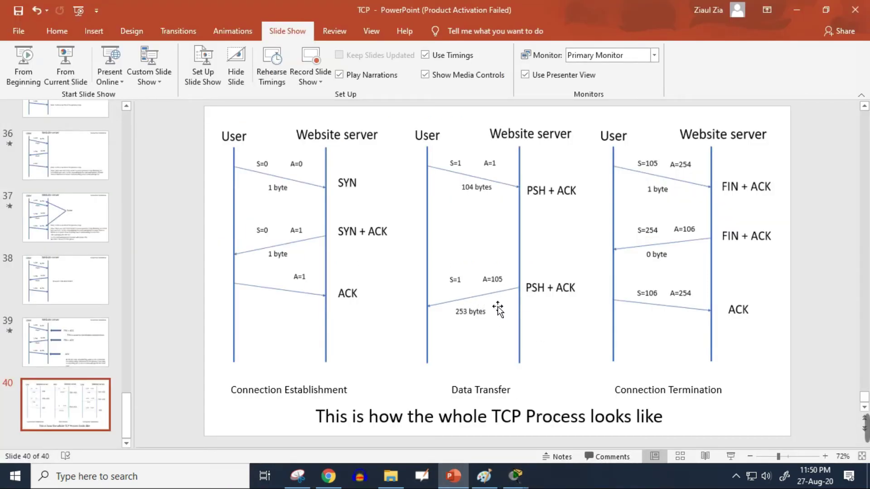
mouse_move(516, 476)
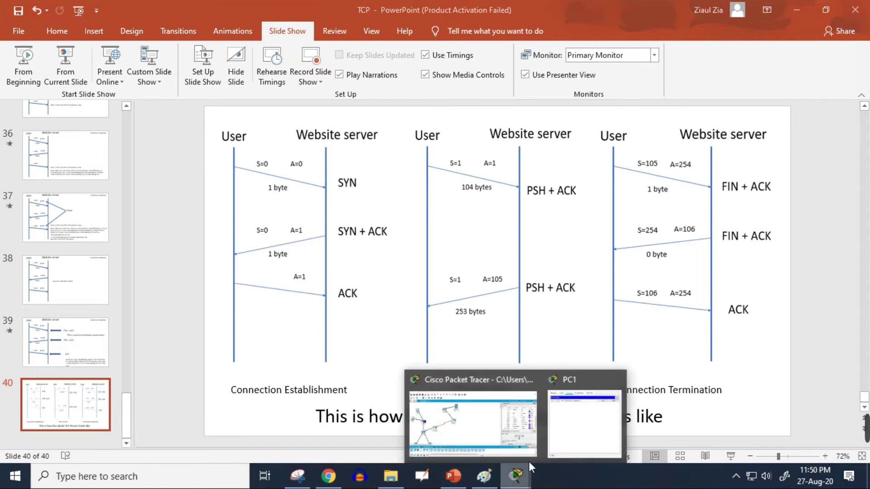
mouse_move(592, 418)
click(473, 423)
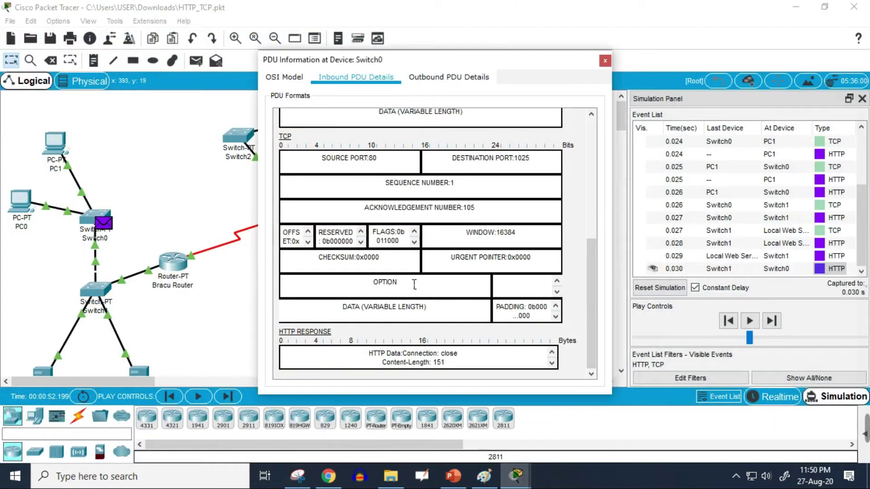
Highlight the response's flag bits and tick the ACK and PSH rows and their 1 bits in the Snipping Tool flag table
drag(378, 236, 407, 248)
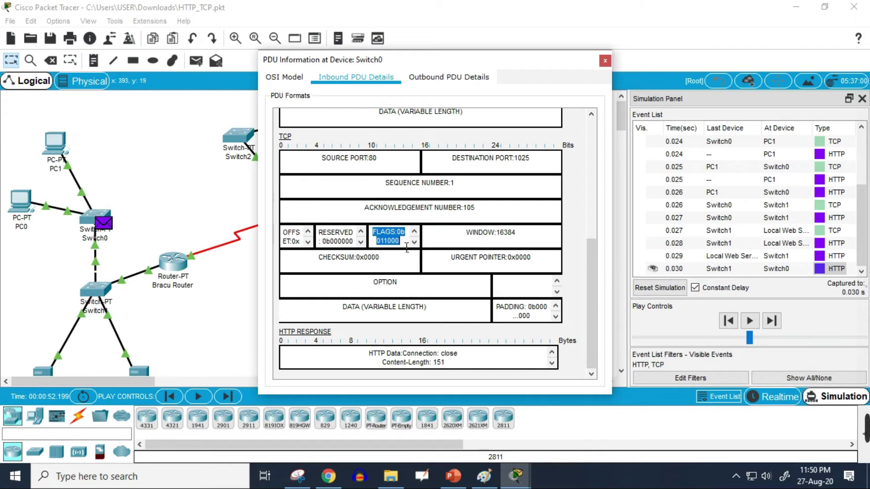
click(297, 476)
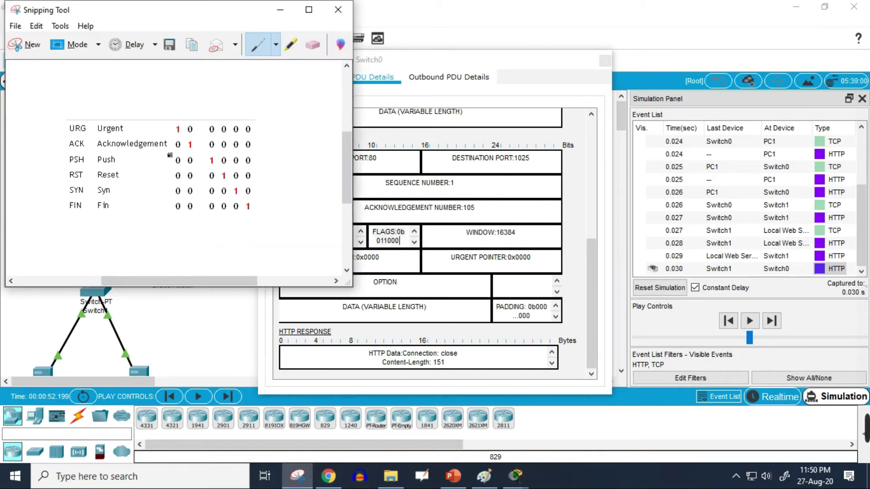
drag(188, 145, 199, 142)
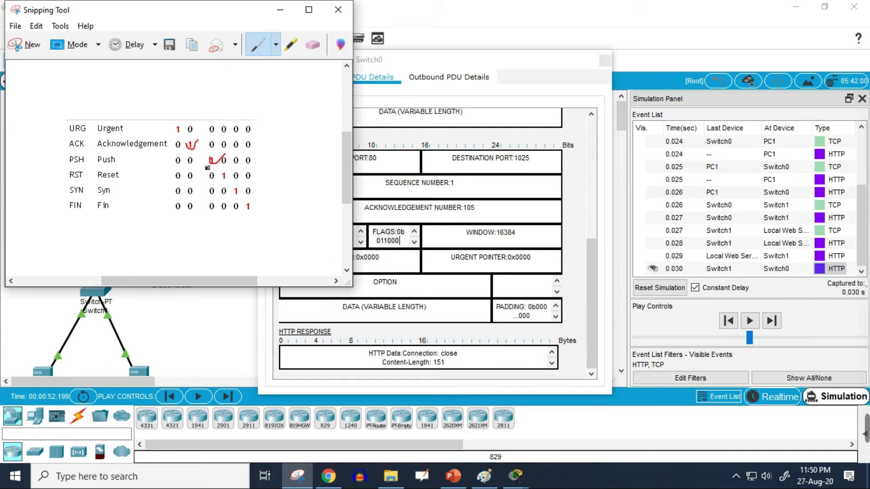
drag(62, 144, 111, 131)
drag(68, 166, 90, 154)
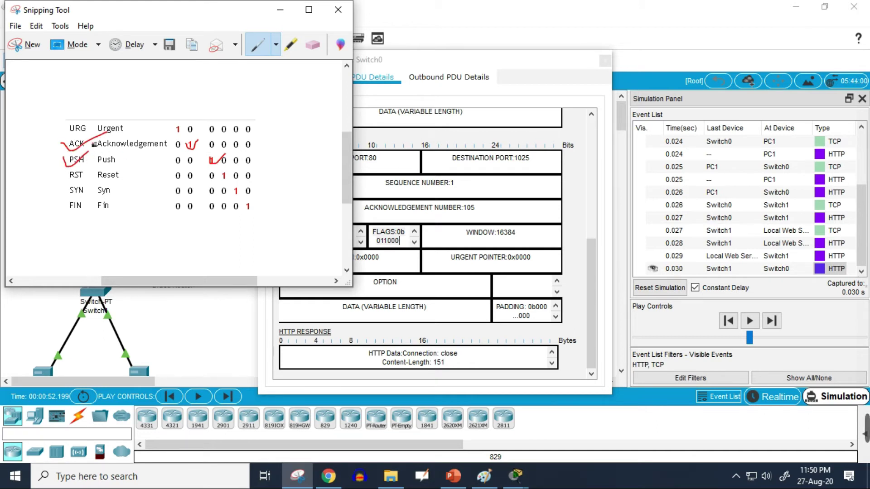
Check the PSH + ACK reply on the PowerPoint slide, and in Packet Tracer close Switch0's packet details and advance the simulation to 0.031 s
click(453, 476)
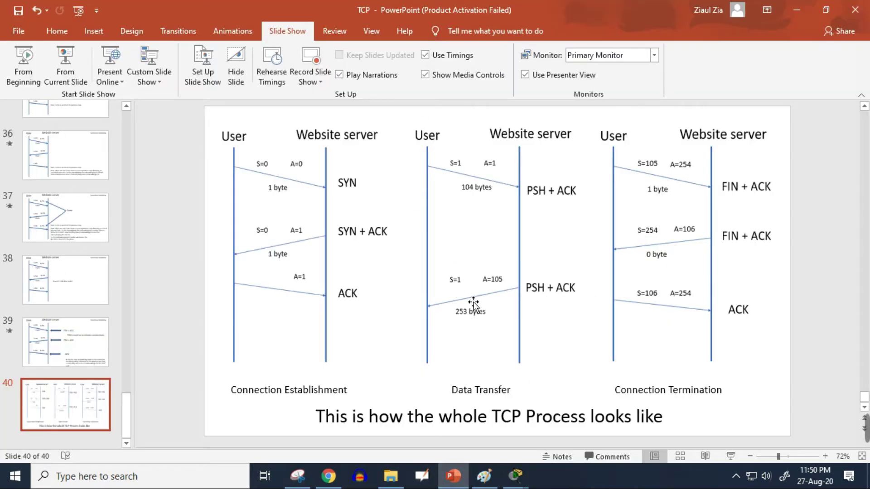
mouse_move(516, 476)
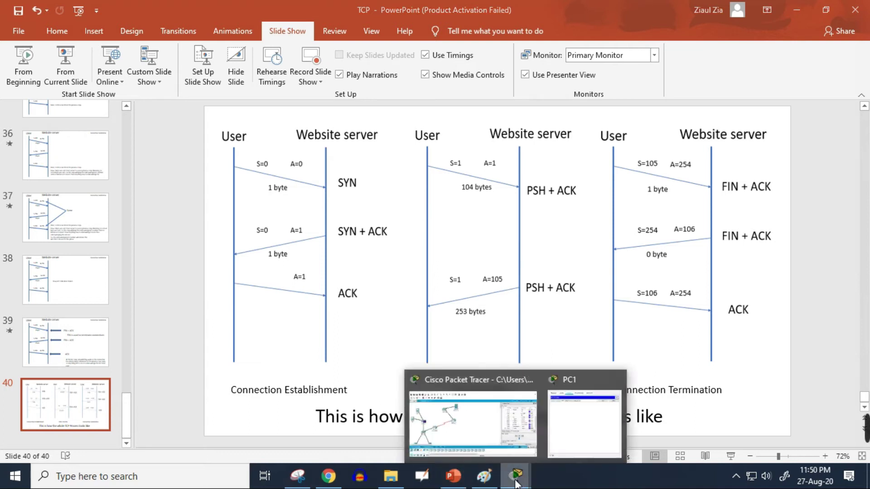
click(497, 426)
click(604, 61)
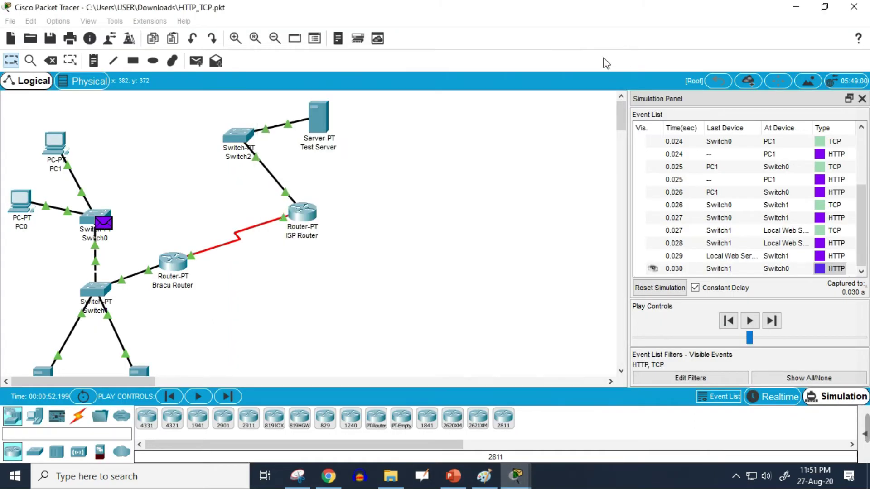
click(771, 321)
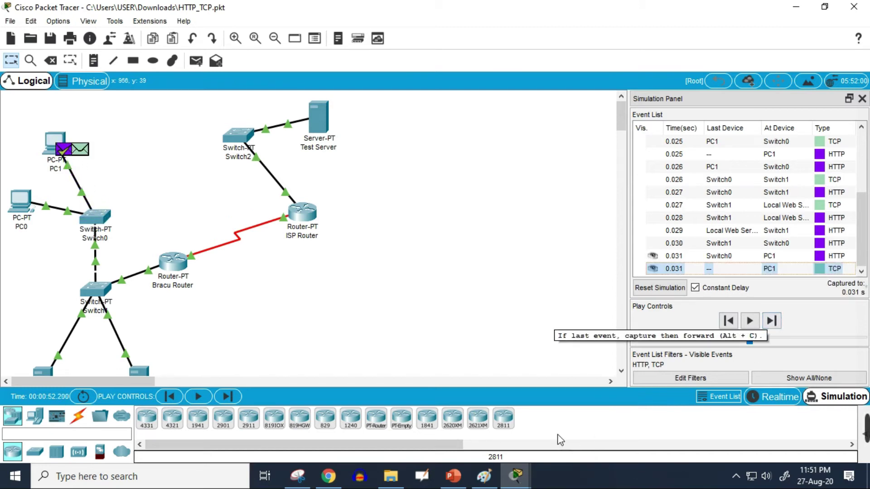
Review the Connection Termination diagram on the PowerPoint slide alongside the packets at PC1 in Packet Tracer
click(453, 475)
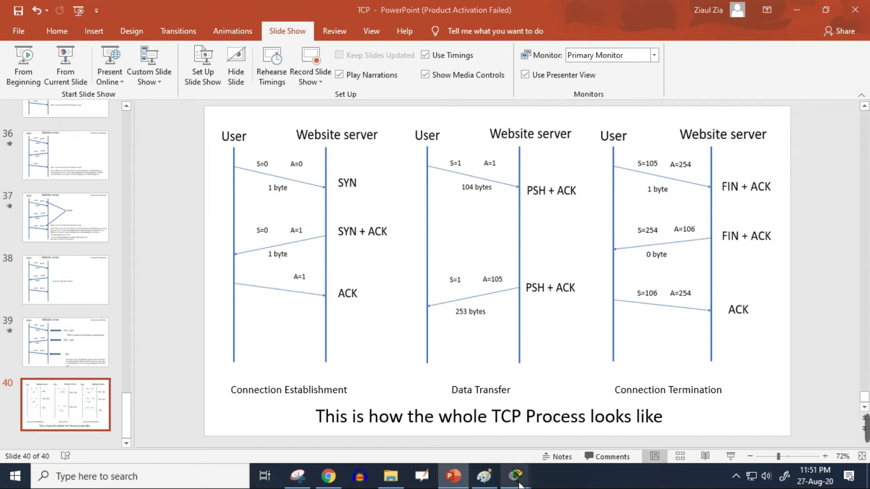
mouse_move(517, 476)
click(497, 428)
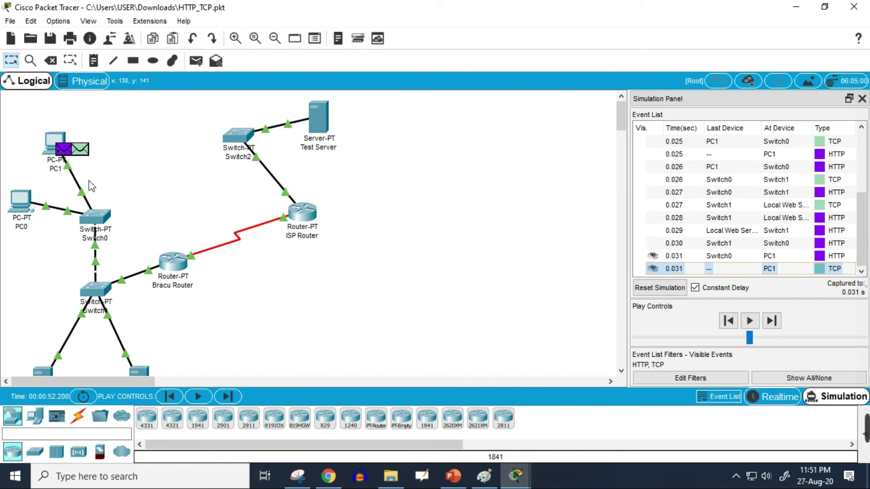
mouse_move(257, 234)
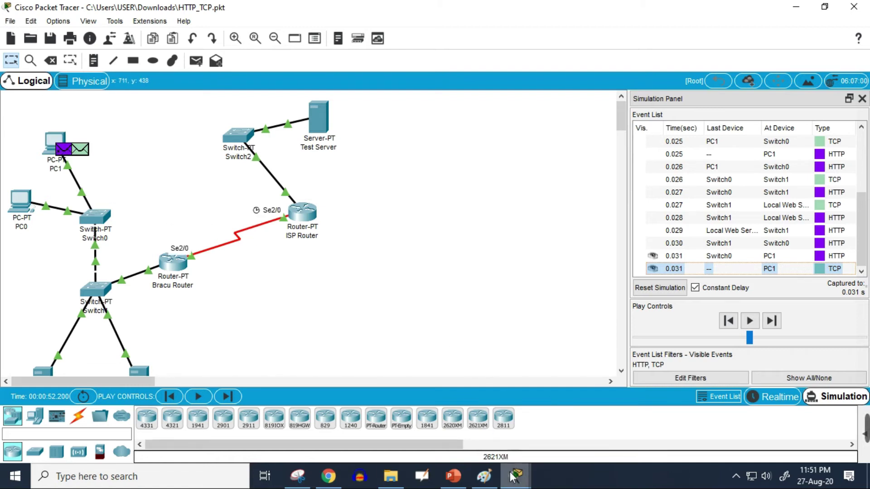
click(465, 478)
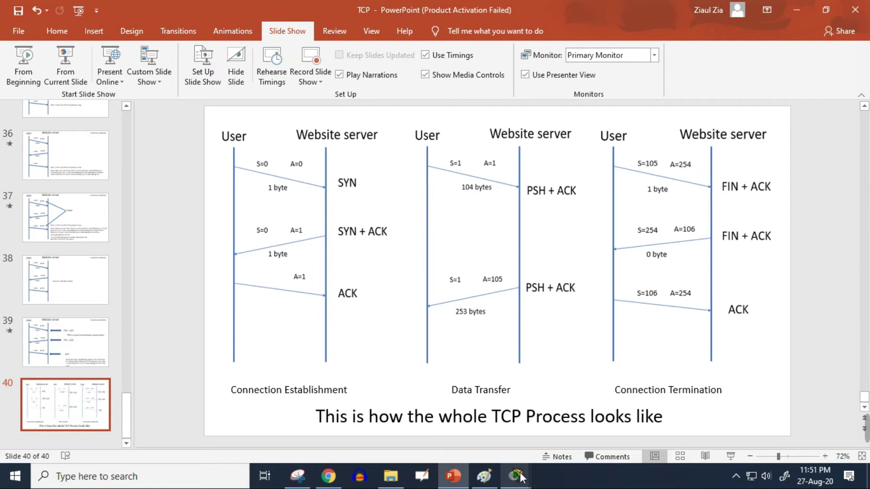
mouse_move(521, 477)
click(474, 421)
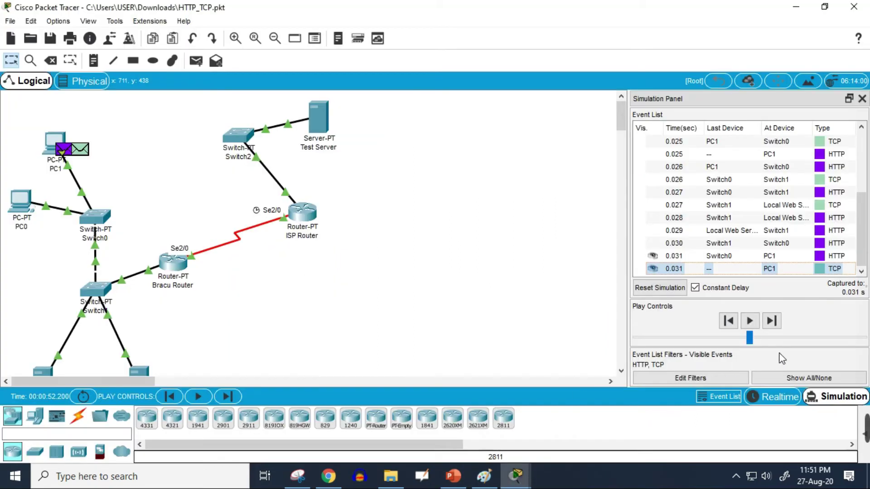
Advance the simulation to 0.032 s and examine the TCP header in the inbound details of the TCP packet at Switch0
click(777, 325)
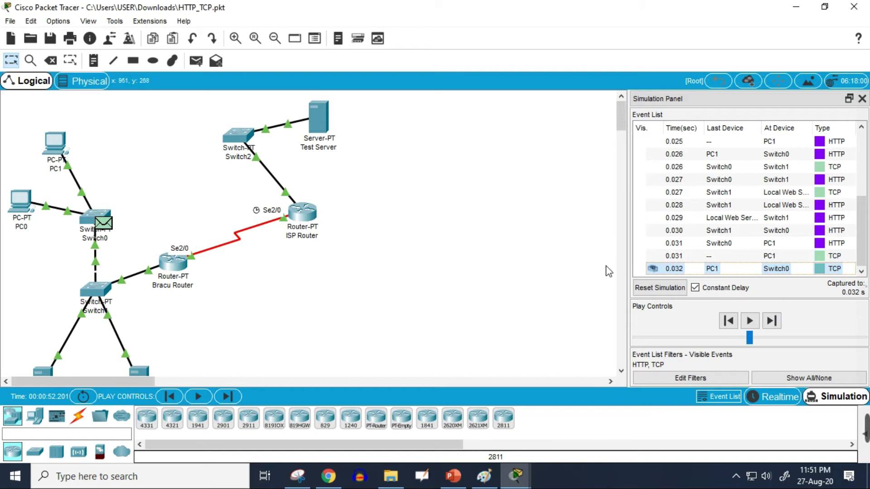
click(824, 270)
click(358, 78)
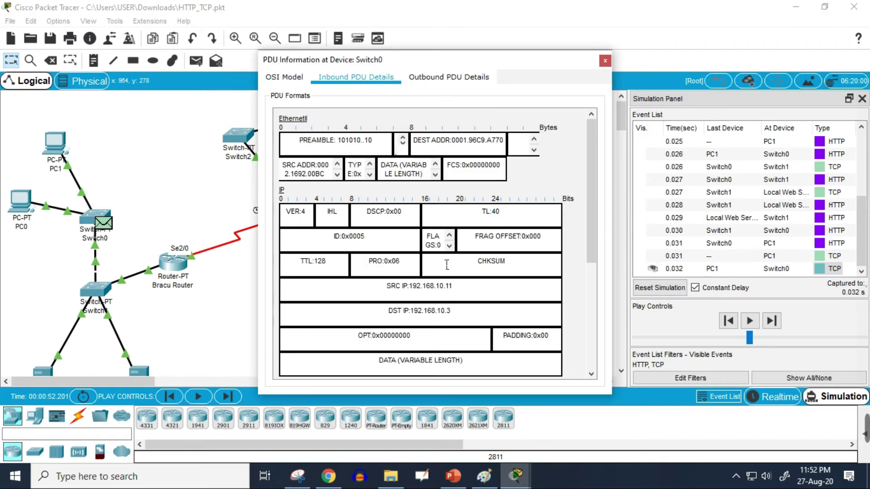
scroll(445, 263, down, 5)
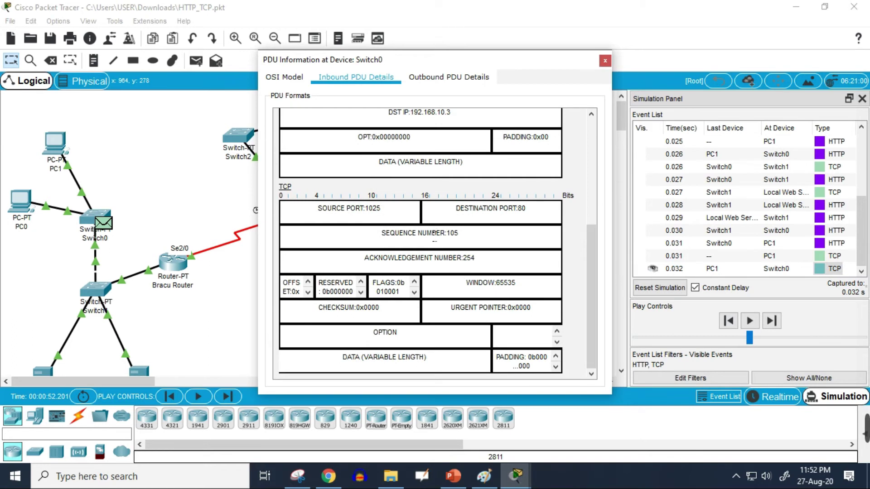
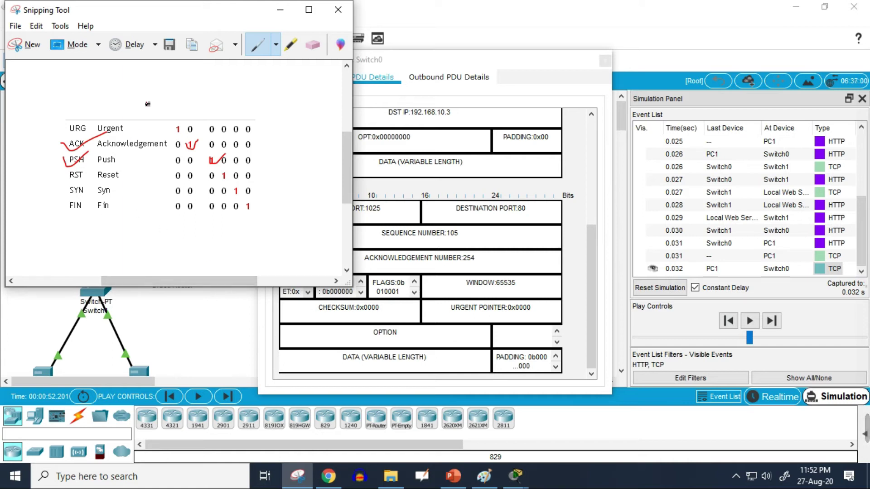
Erase the ACK and PSH pen marks from the flag table in Snipping Tool
click(313, 44)
click(75, 145)
click(74, 162)
click(193, 145)
click(218, 158)
Tick the ACK and FIN rows of the flag table with the pen
click(258, 45)
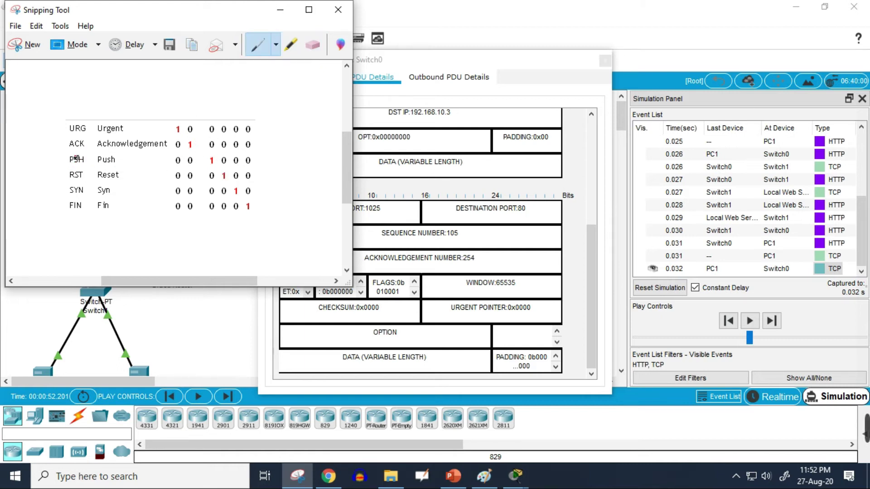
drag(79, 146, 100, 130)
drag(66, 211, 103, 188)
Compare the 0.032 s TCP packet's header at Switch0 with the first Connection Termination message on the PowerPoint slide
click(453, 476)
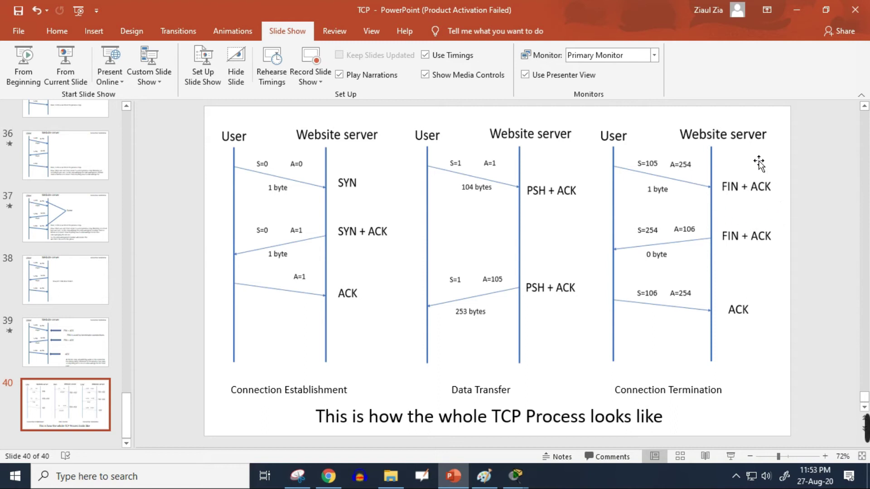
mouse_move(515, 475)
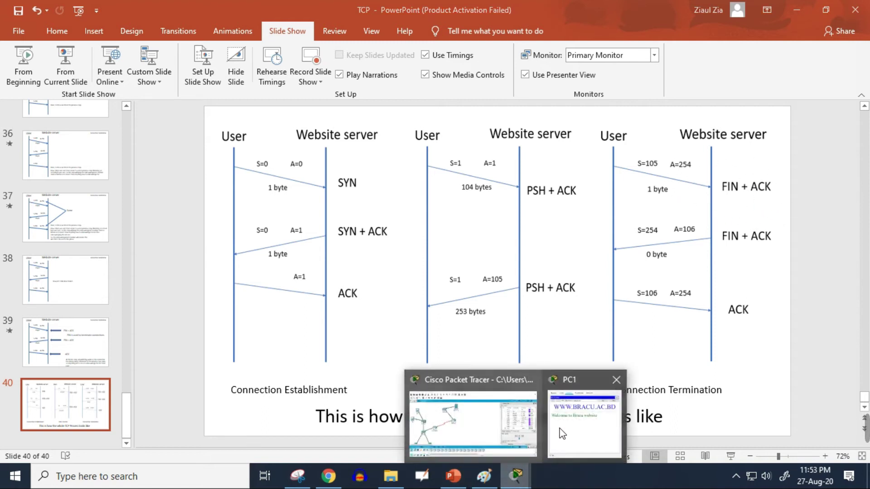
click(491, 426)
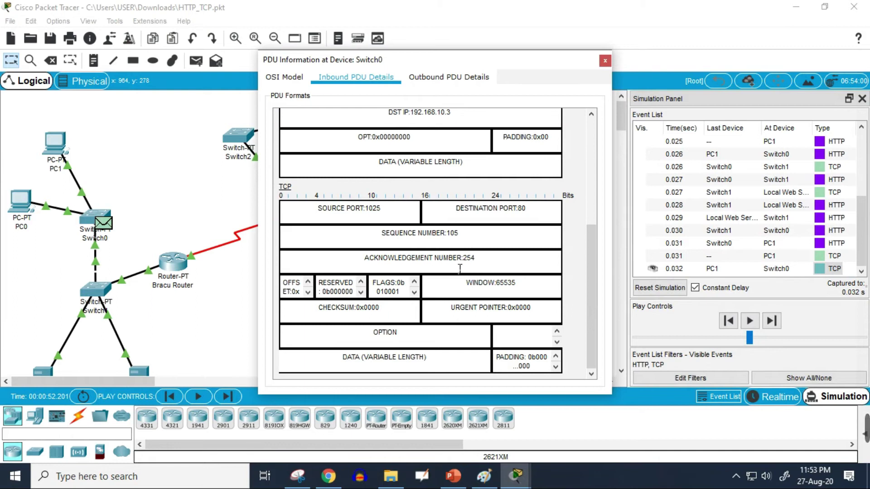
click(453, 476)
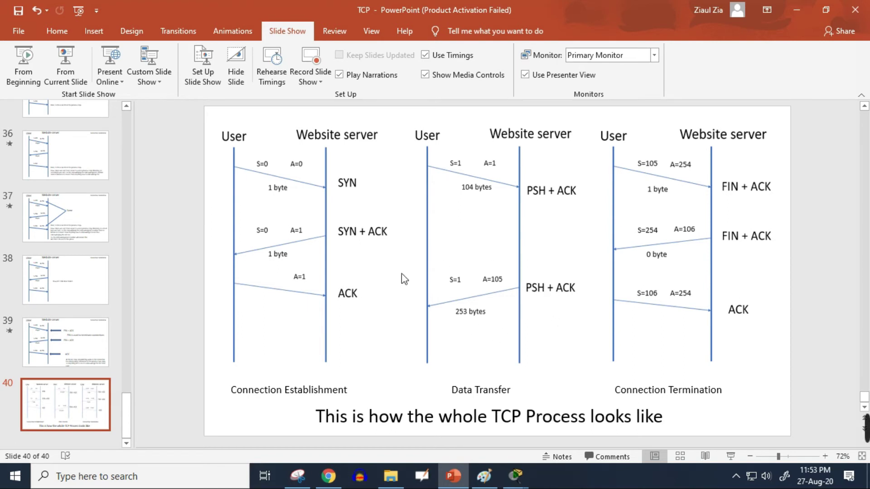
mouse_move(515, 476)
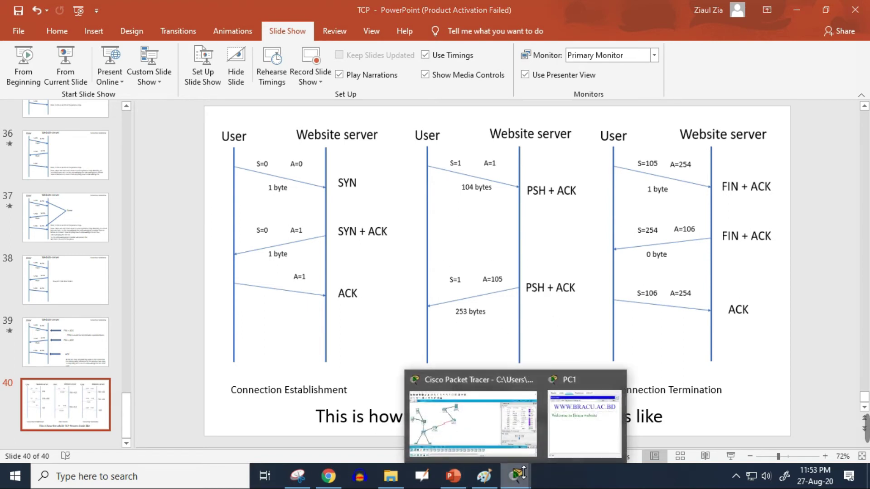
click(524, 414)
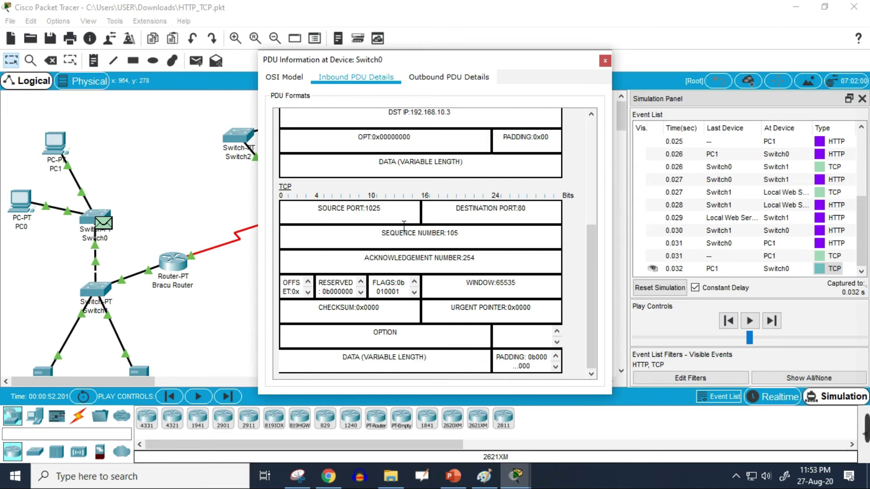
scroll(455, 256, up, 1)
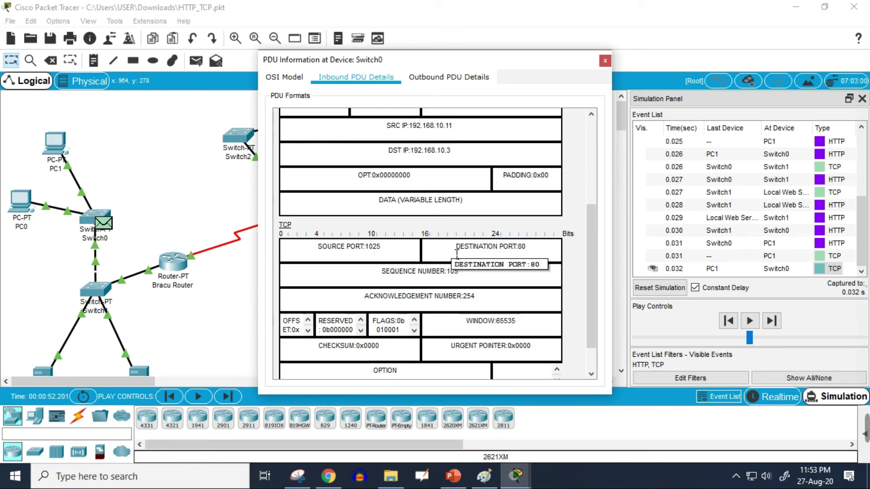
scroll(466, 308, down, 1)
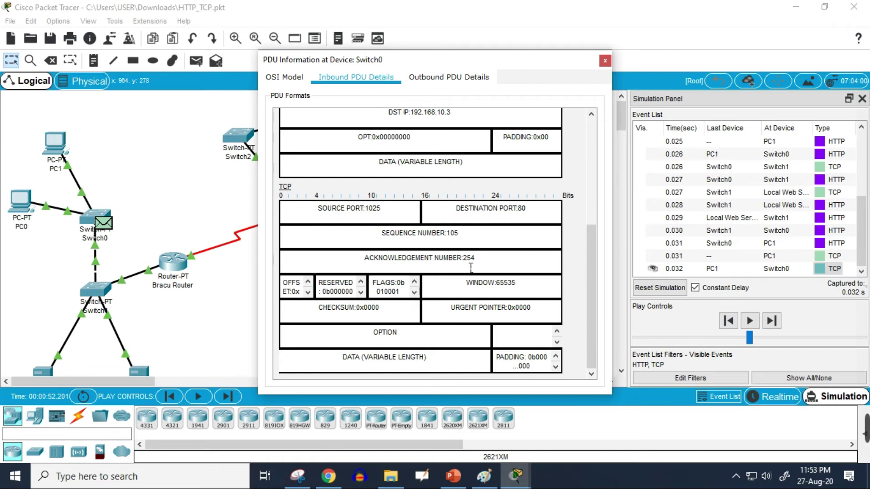
click(453, 476)
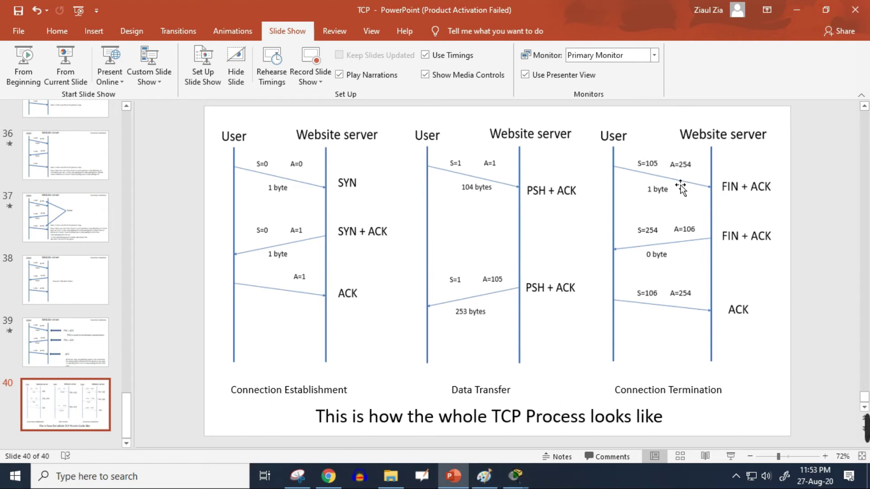
mouse_move(530, 484)
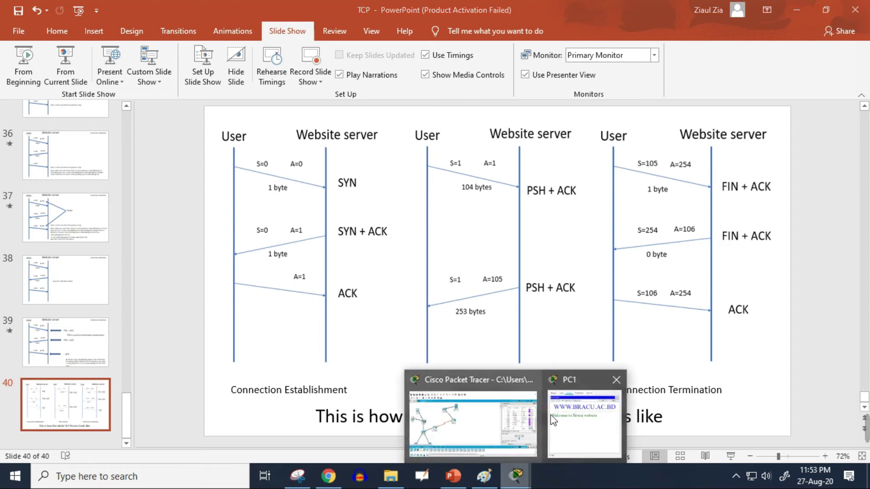
click(557, 417)
click(474, 424)
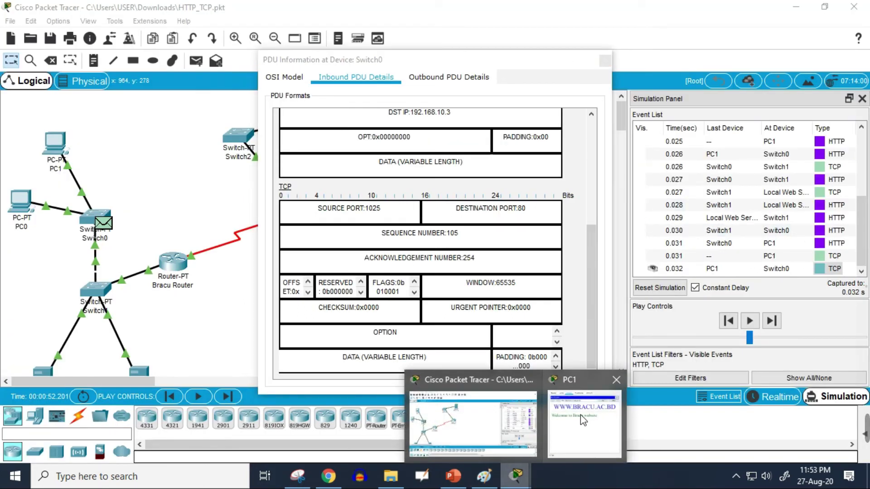
View the loaded website in PC1's web browser and close the packet details for Switch0
click(583, 417)
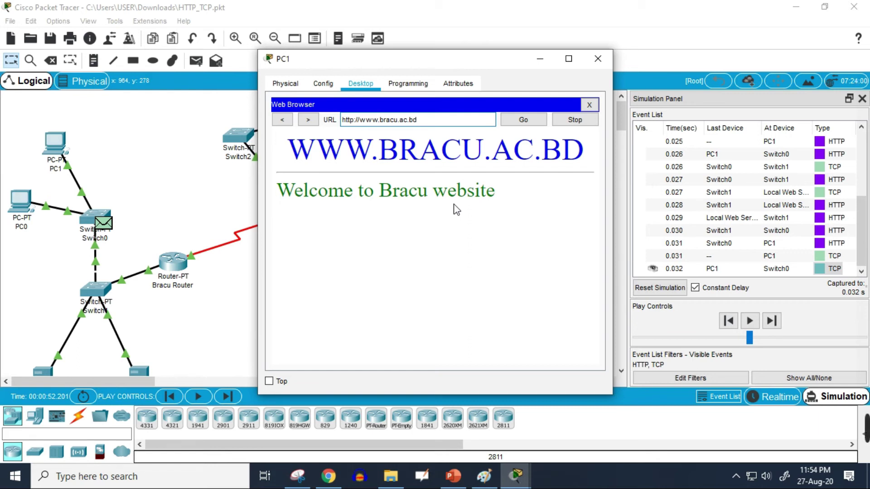
click(104, 223)
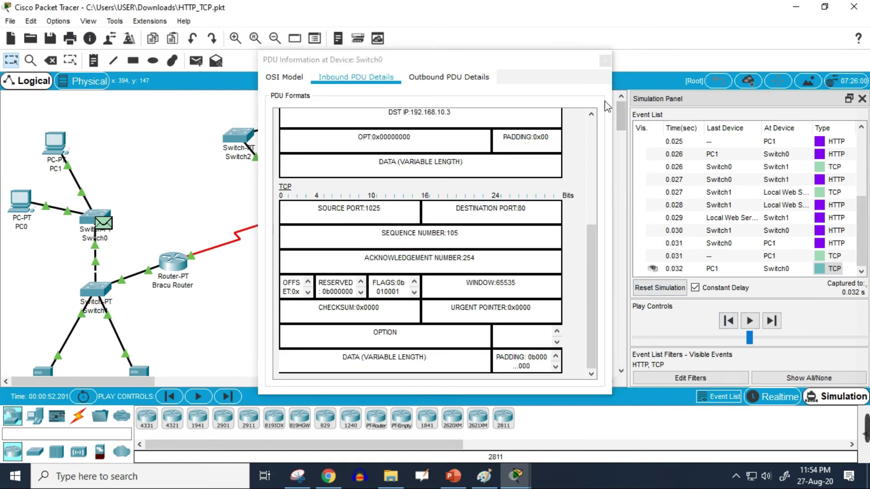
click(605, 61)
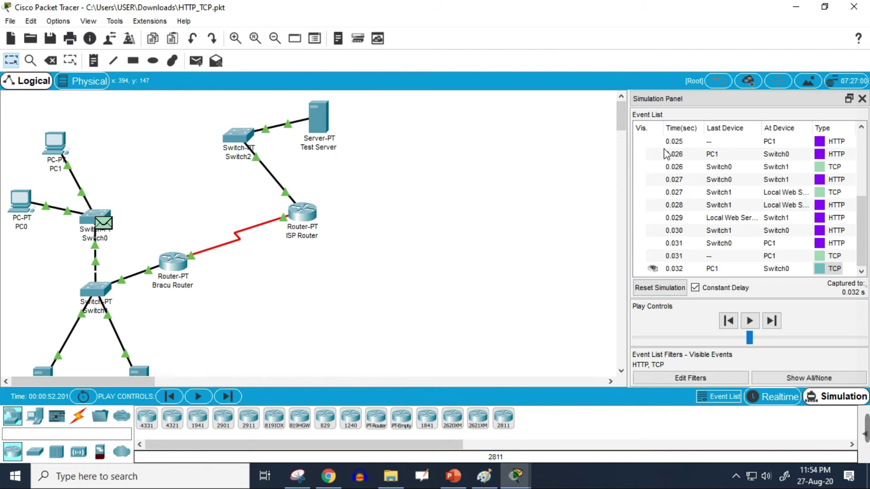
Advance the simulation to 0.036 s and review the second Connection Termination message on the PowerPoint slide
click(771, 320)
click(770, 322)
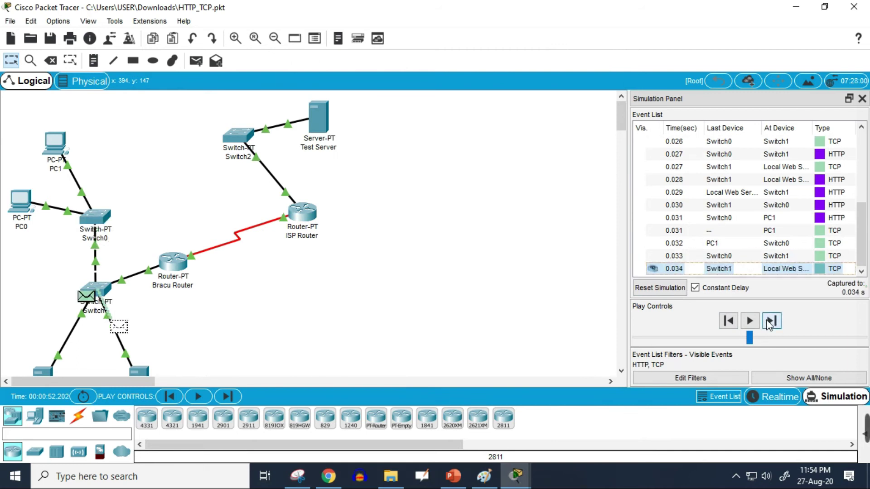
click(770, 322)
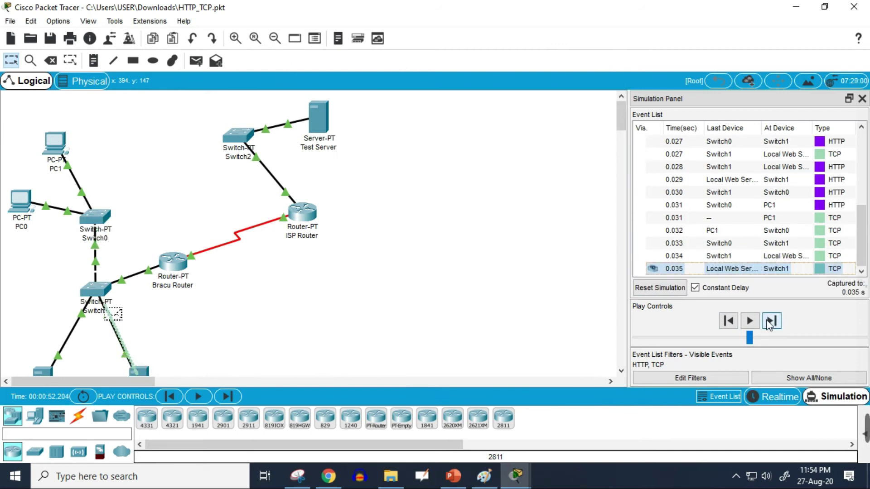
click(770, 321)
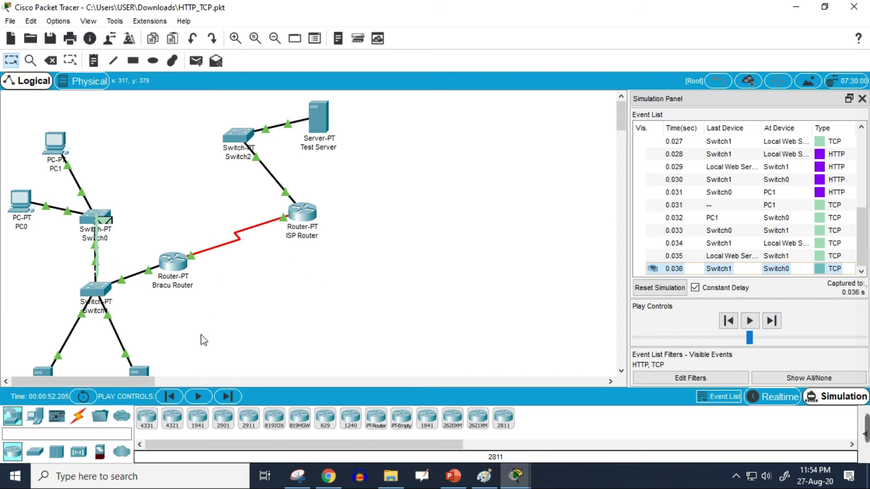
click(453, 476)
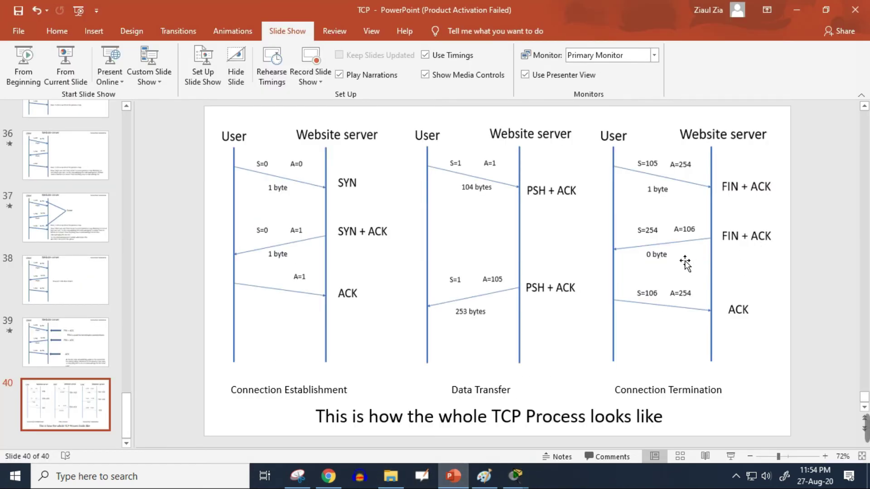
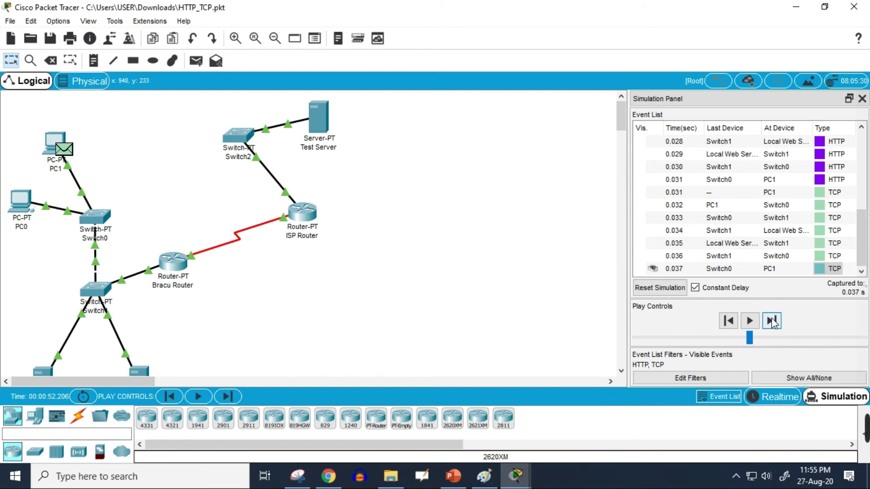
Advance the simulation to 0.040 s and examine the TCP header in the inbound details of the packet at Local Web Server
click(772, 321)
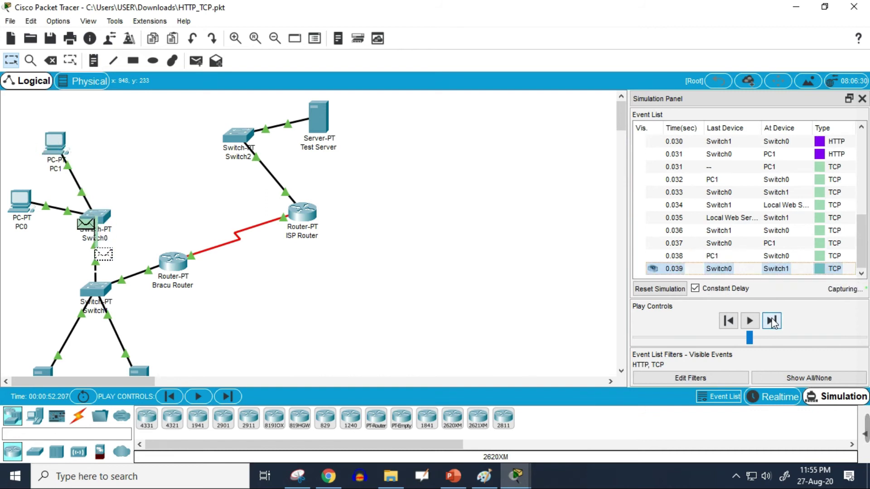
click(772, 321)
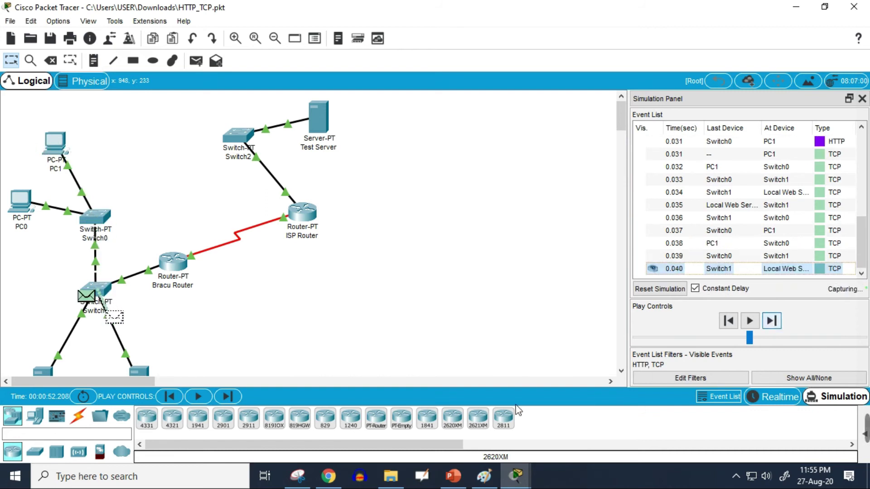
click(820, 268)
click(356, 73)
scroll(436, 305, down, 5)
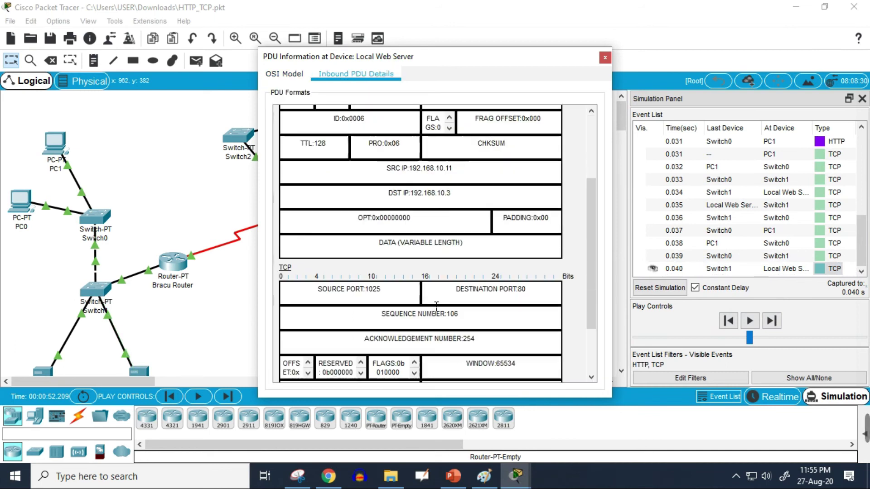
scroll(437, 304, down, 3)
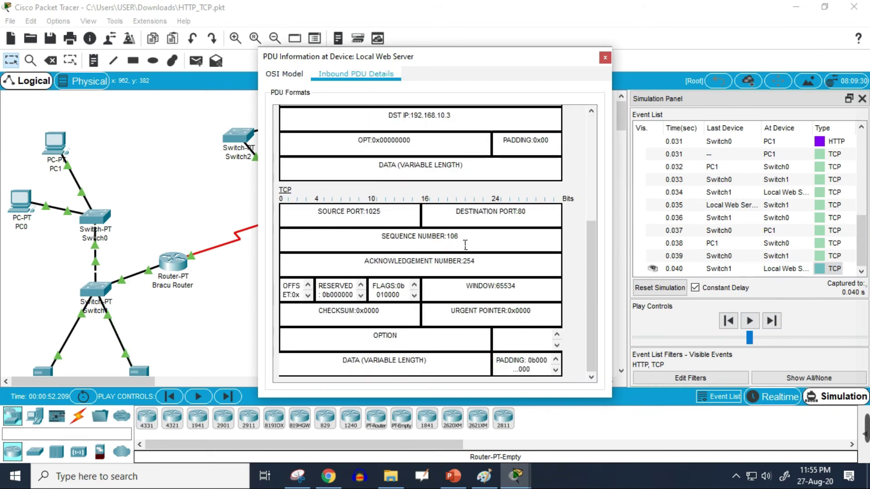
Compare the 0.040 s packet's header with the last Connection Termination message on the PowerPoint slide, and return to Packet Tracer
click(454, 475)
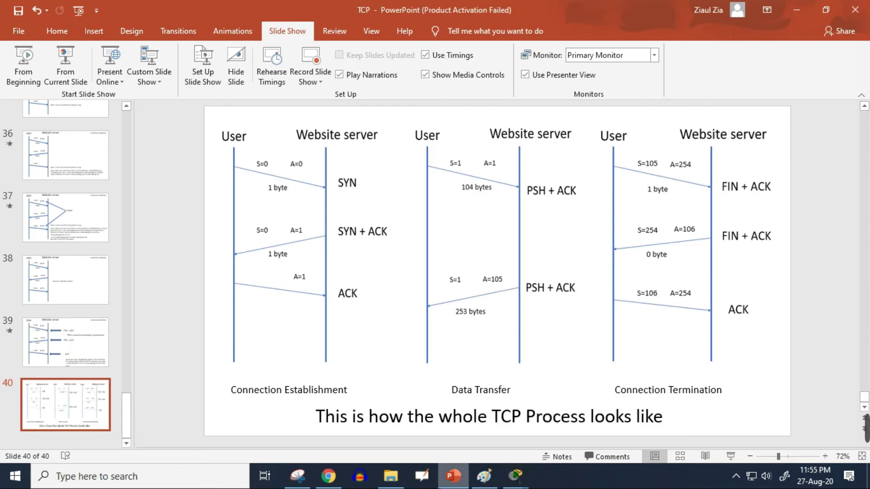
mouse_move(515, 476)
click(474, 437)
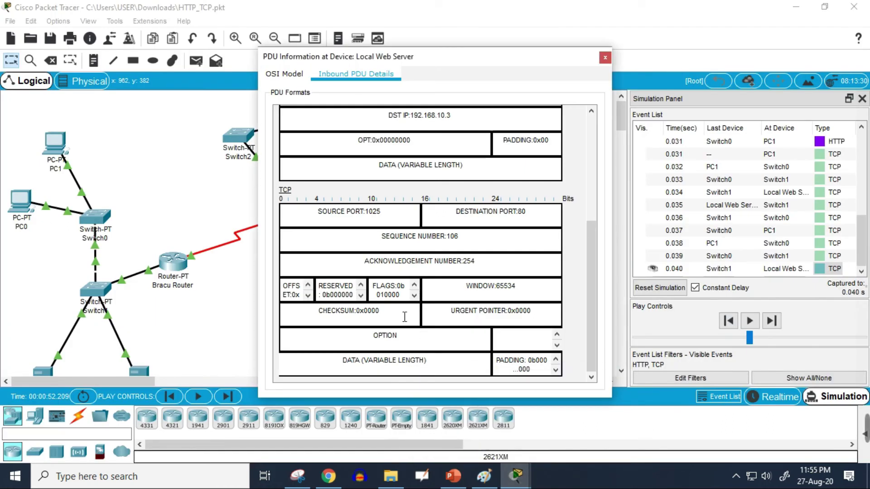
Highlight the flag bits in the 0.040 s TCP header and check them against the flag table in Snipping Tool
drag(372, 286, 408, 299)
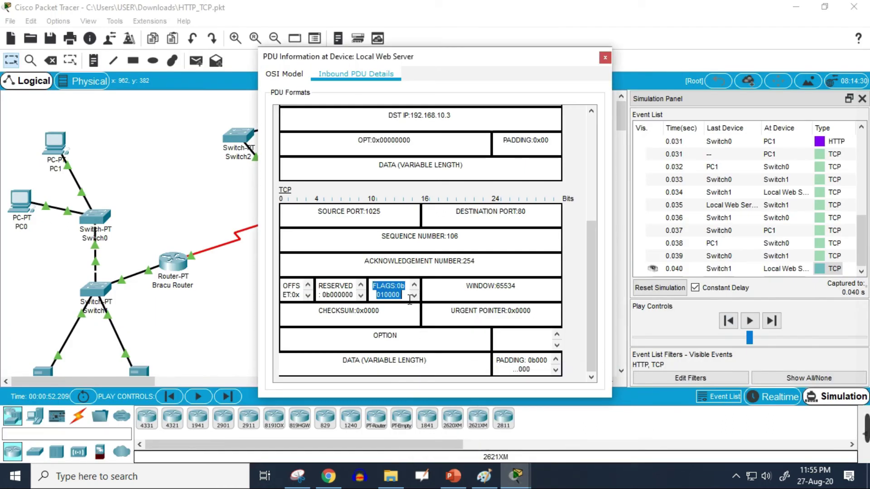
click(385, 304)
click(298, 475)
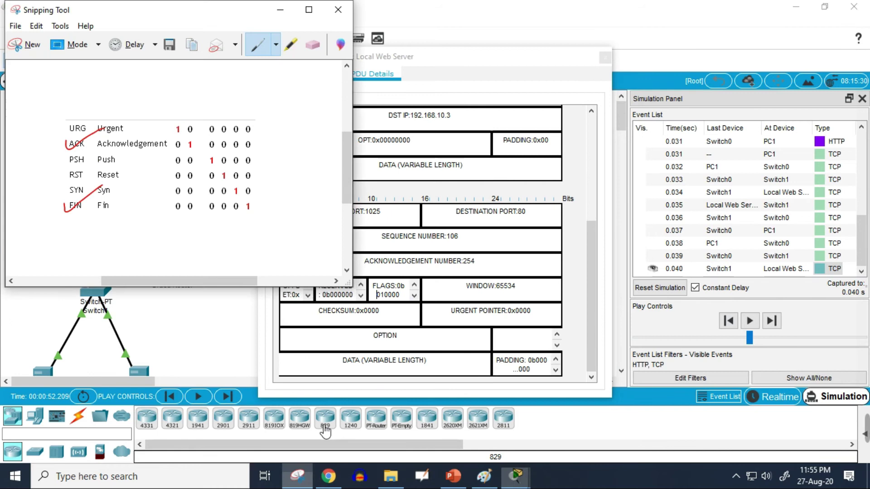
click(389, 299)
double_click(389, 299)
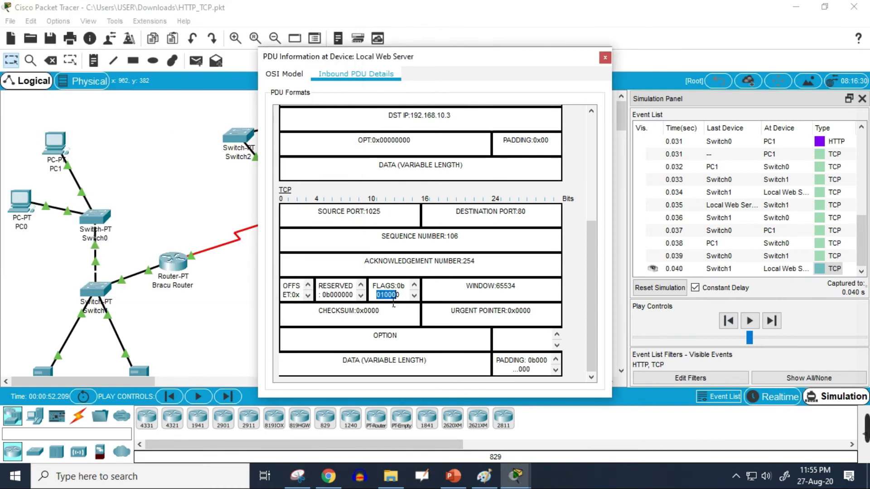
click(380, 294)
Switch to Snipping Tool and erase the pen tick from the FIN row of the flag table
click(298, 475)
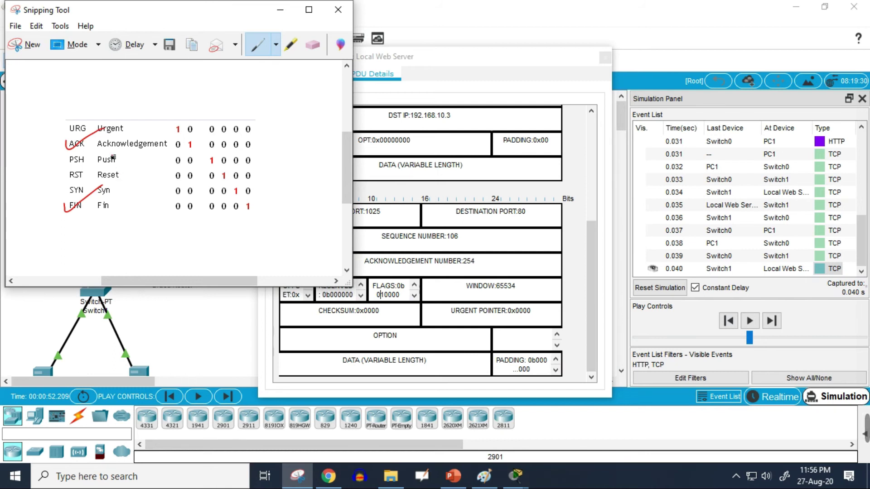
click(312, 44)
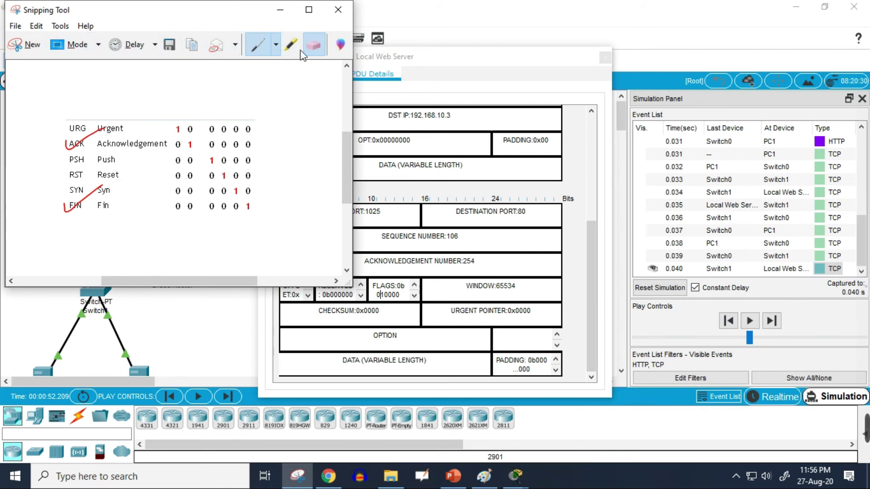
click(74, 203)
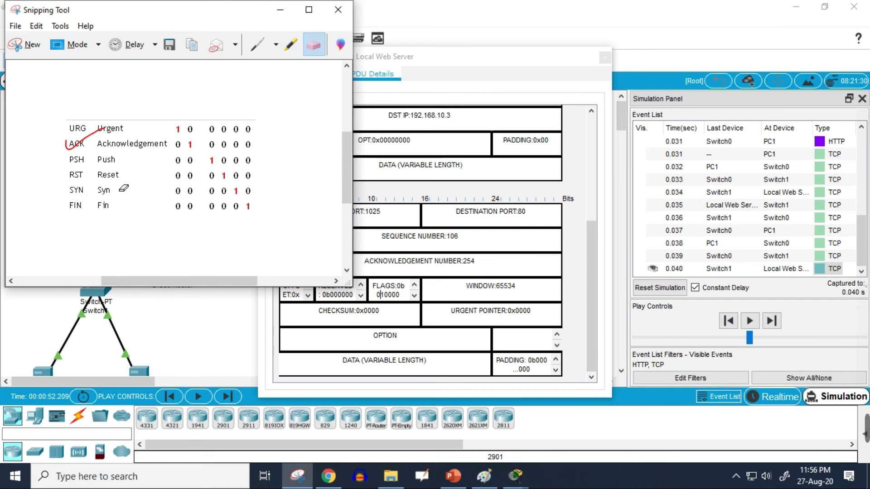
Check the final ACK message on the PowerPoint slide, and close the packet details for Local Web Server in Packet Tracer
click(453, 476)
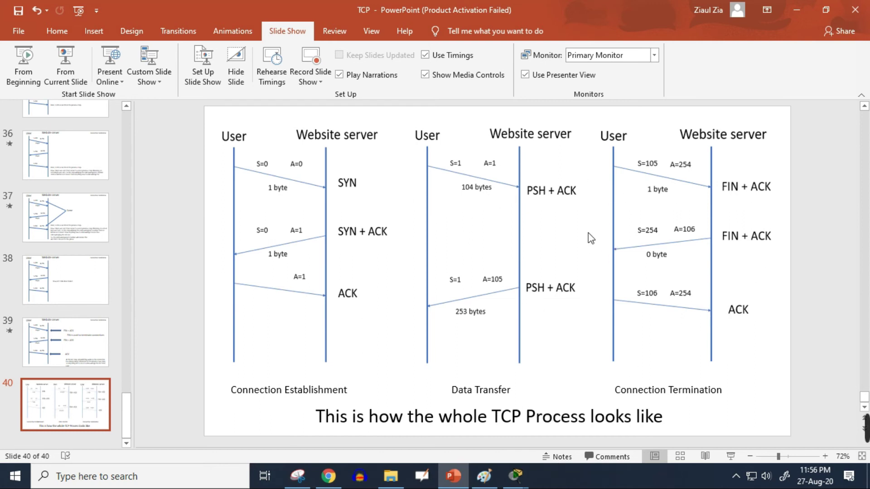
mouse_move(516, 475)
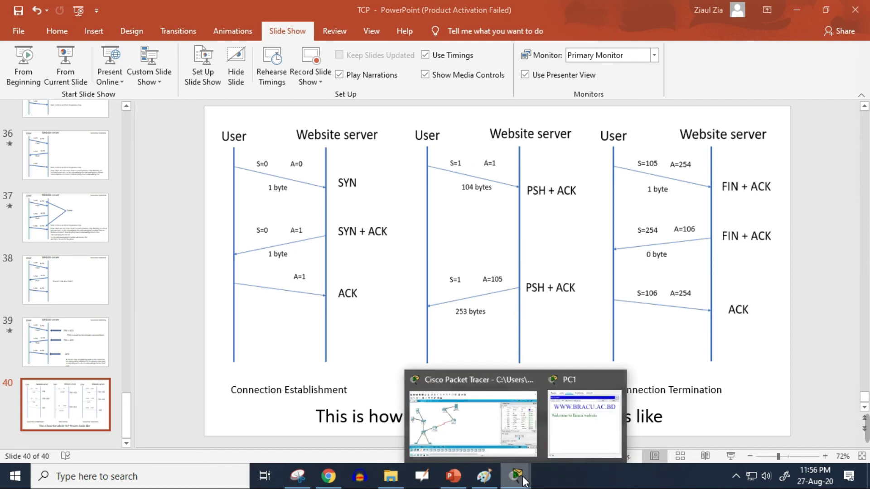
click(481, 432)
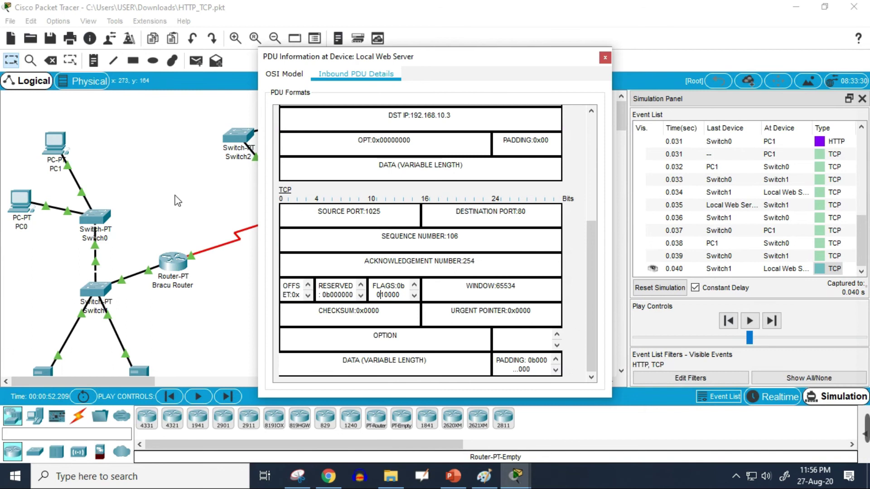
click(605, 57)
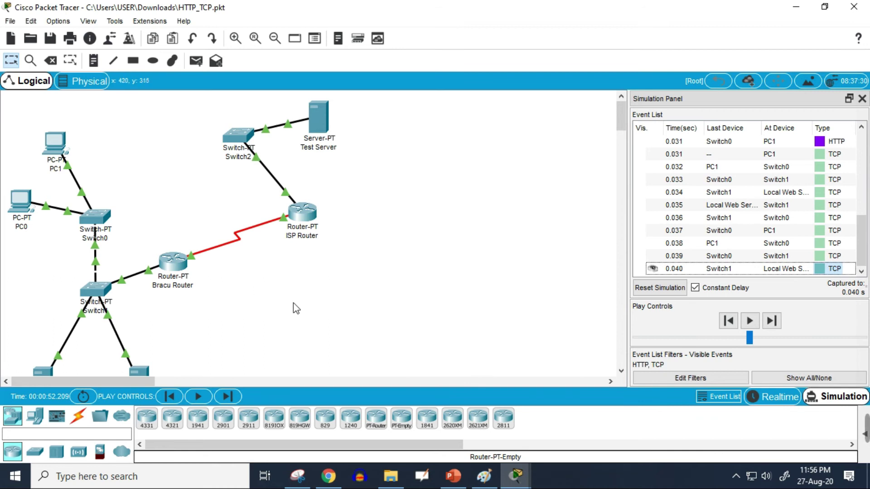
Review the connection establishment, data transfer and termination diagrams on the PowerPoint slide alongside the Packet Tracer simulation
click(453, 476)
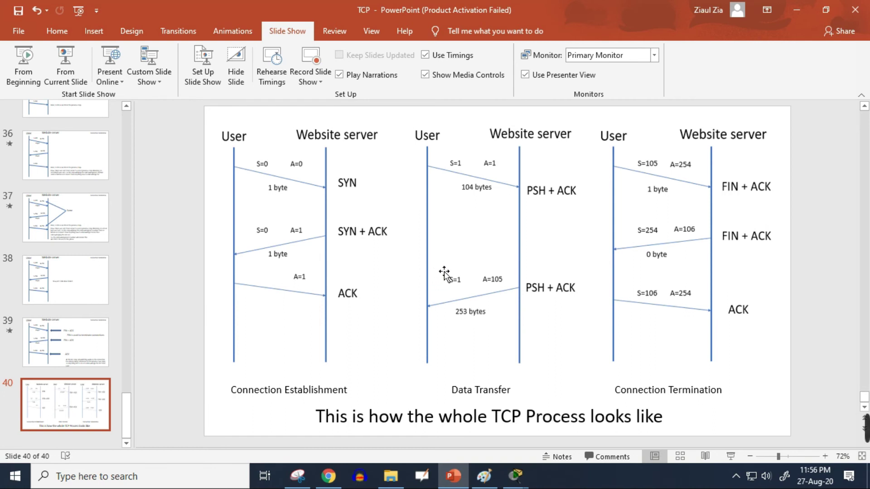
mouse_move(530, 467)
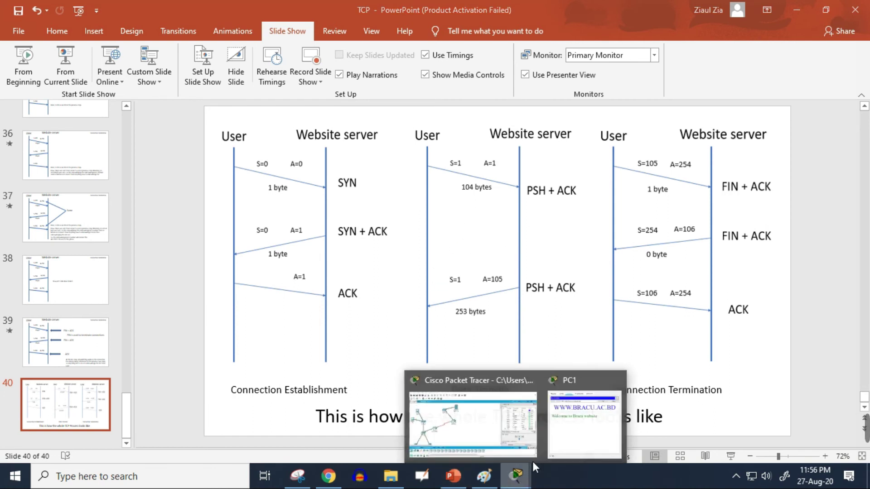
click(480, 424)
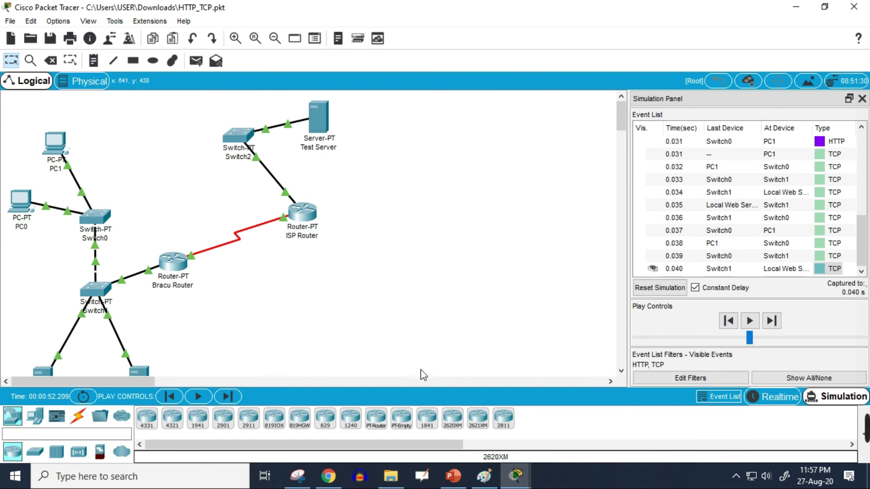
click(460, 483)
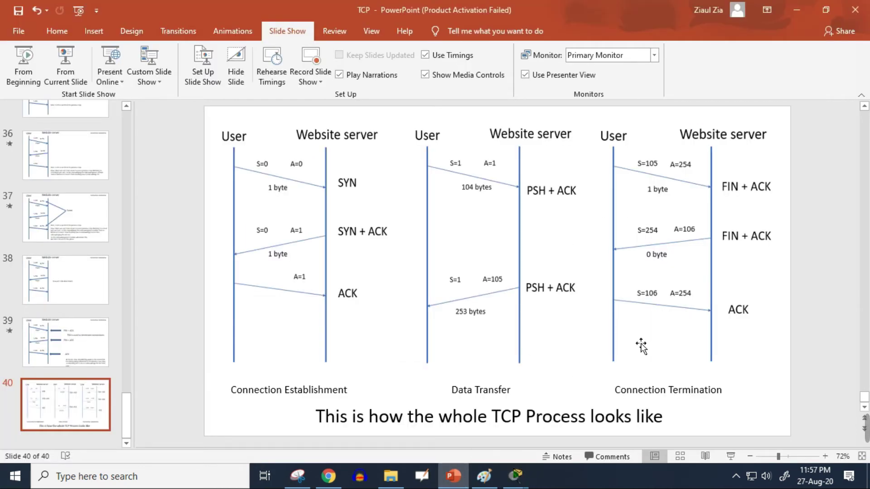
click(452, 482)
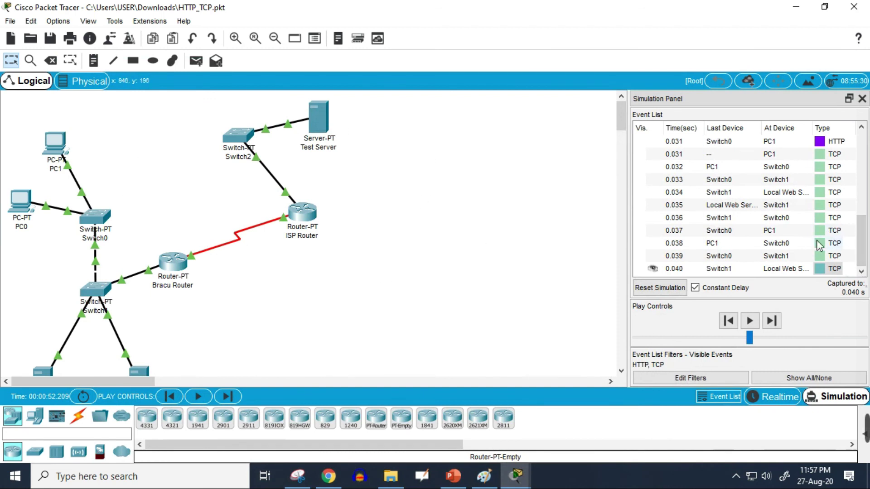
Browse the simulation event list from its first TCP event at 0.012 s and compare the packet sequence with the PowerPoint slide
scroll(824, 229, up, 6)
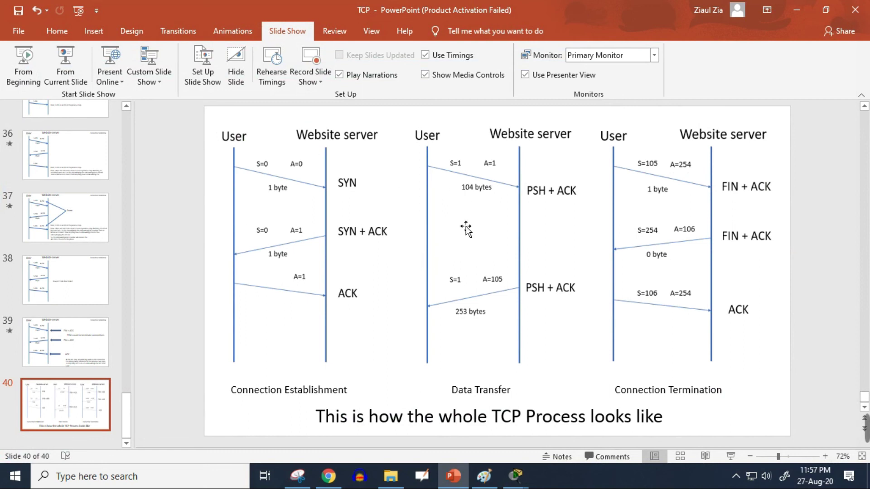
mouse_move(516, 476)
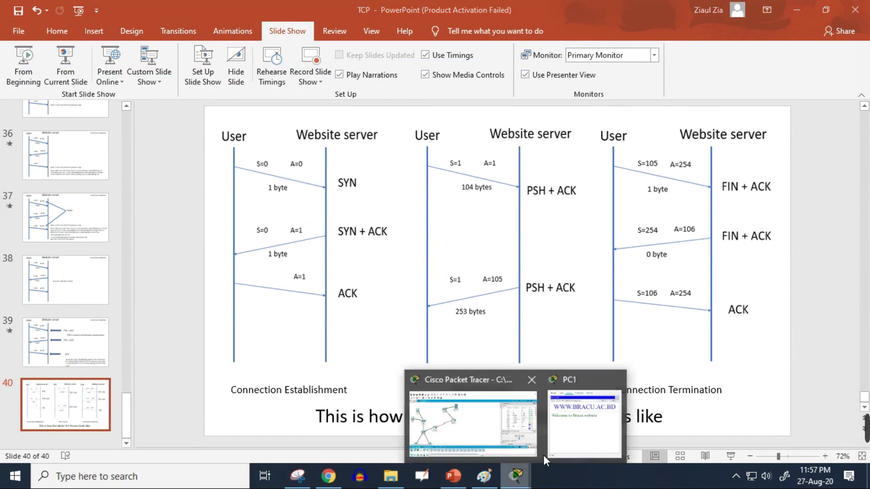
click(505, 429)
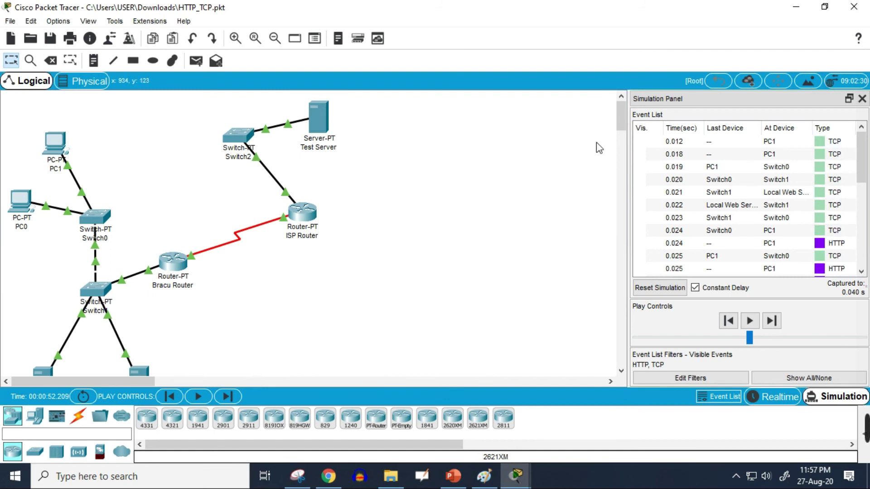
scroll(818, 227, down, 6)
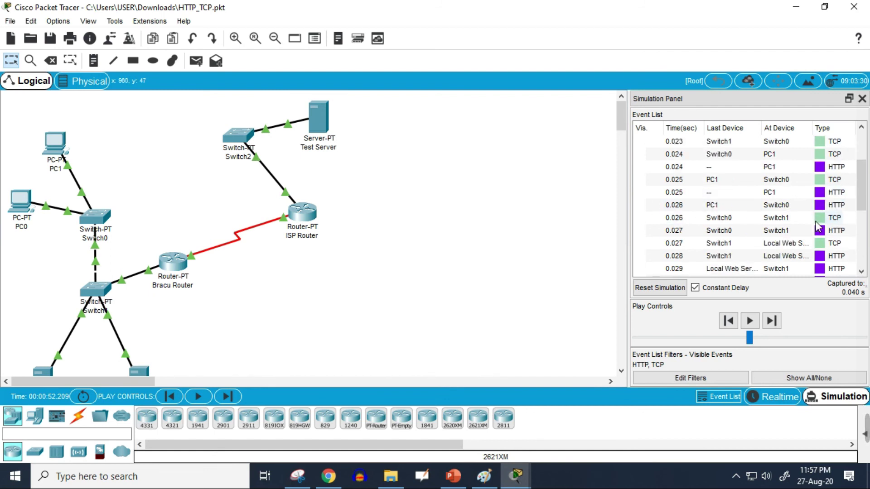
scroll(817, 227, up, 6)
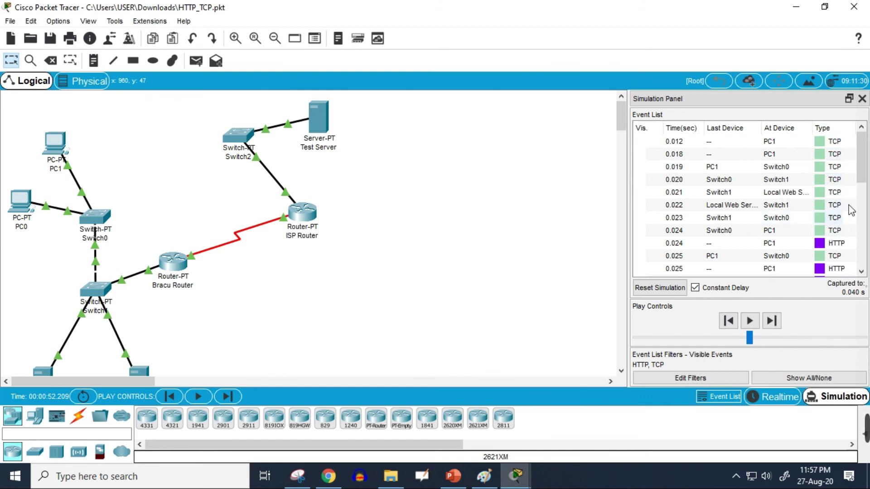
click(454, 476)
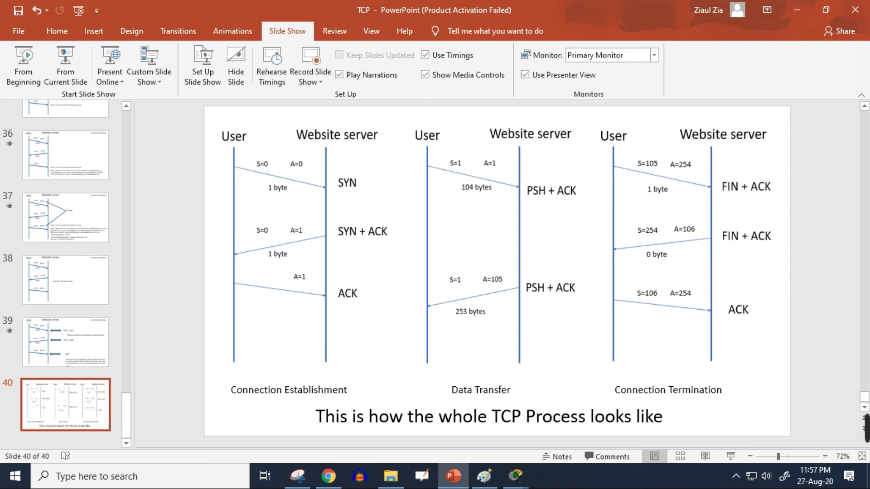
Switch to Packet Tracer, examine the TCP and HTTP events from 0.012 s to 0.031 s, and compare them with the PowerPoint data transfer diagram
click(515, 476)
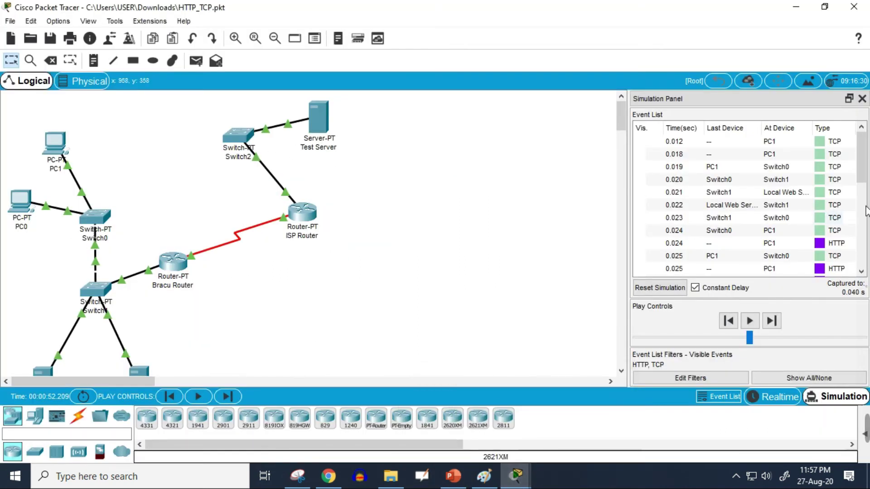
scroll(843, 225, down, 1)
scroll(835, 219, down, 1)
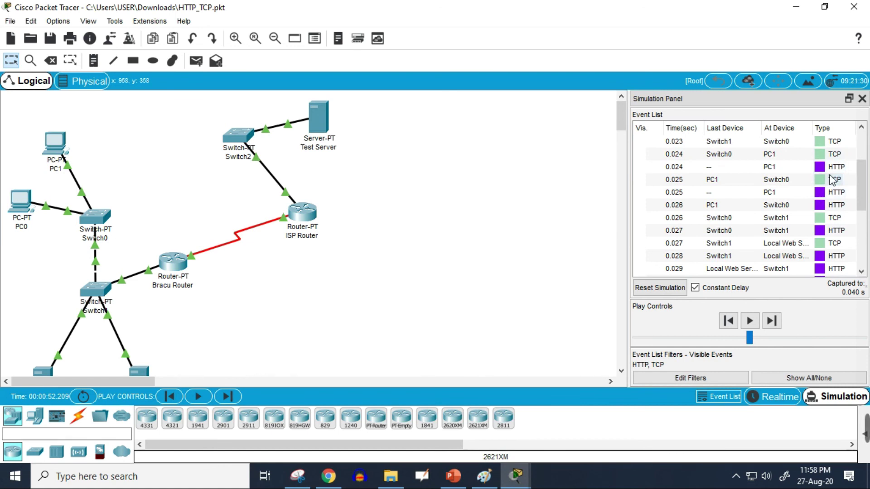
scroll(832, 181, down, 1)
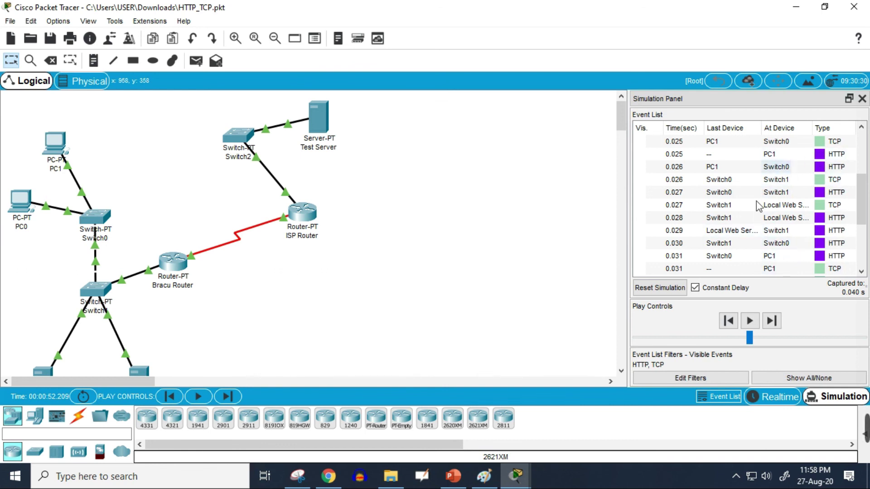
click(453, 476)
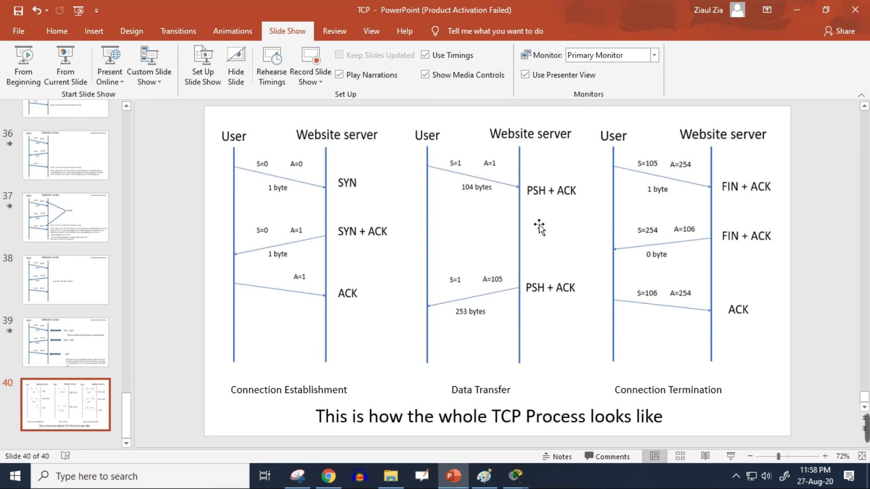
Examine the HTTP and closing TCP events up to 0.040 s in Packet Tracer, recheck the list from its start, and return to the PowerPoint slide
mouse_move(515, 476)
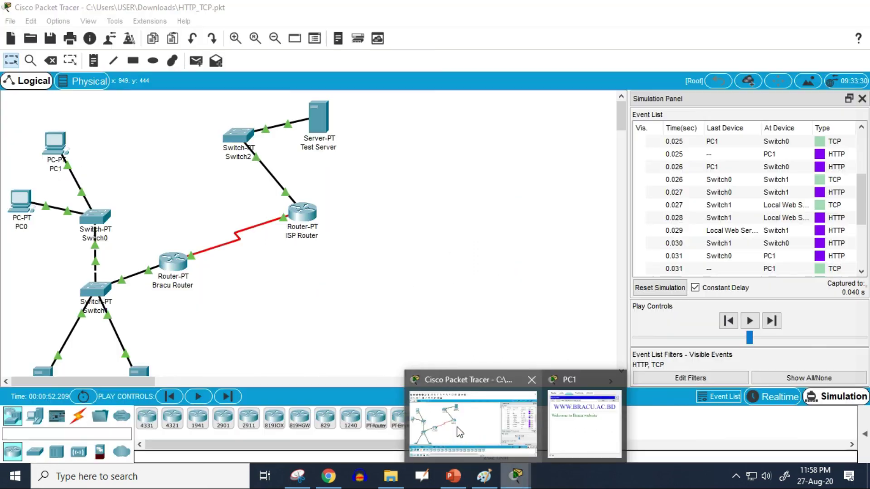
click(460, 432)
scroll(789, 218, down, 2)
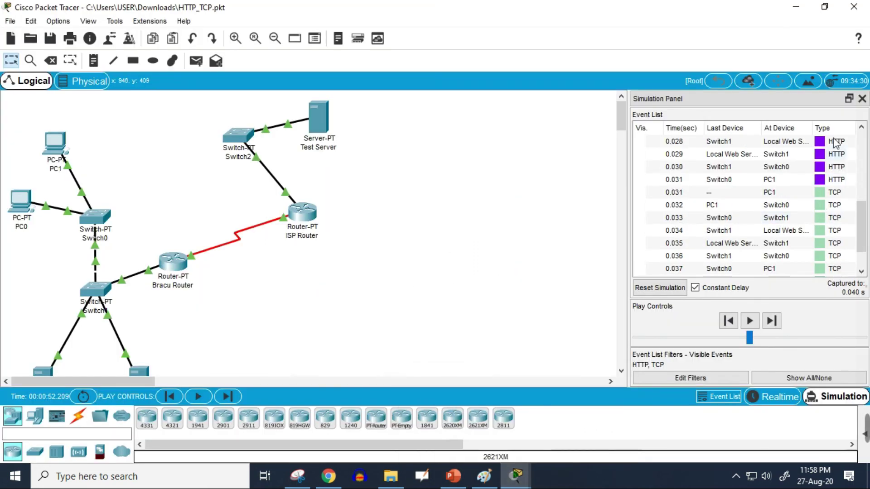
scroll(816, 173, down, 1)
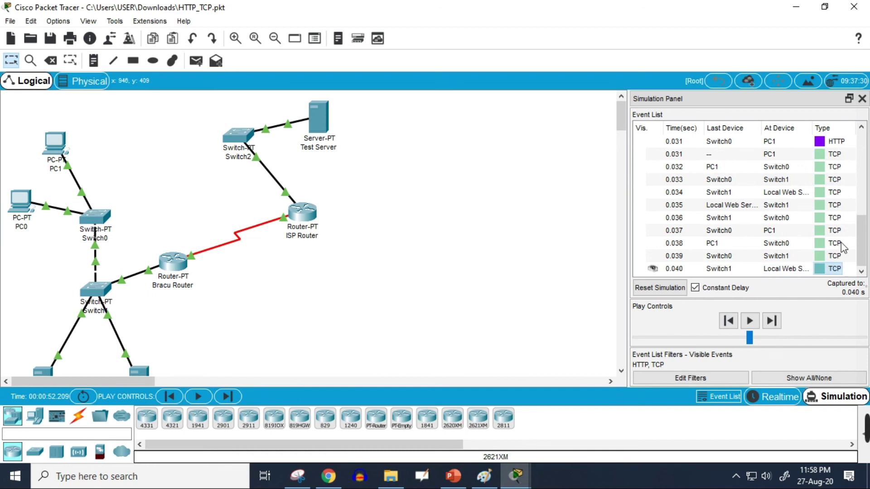
scroll(832, 216, up, 5)
scroll(832, 223, up, 1)
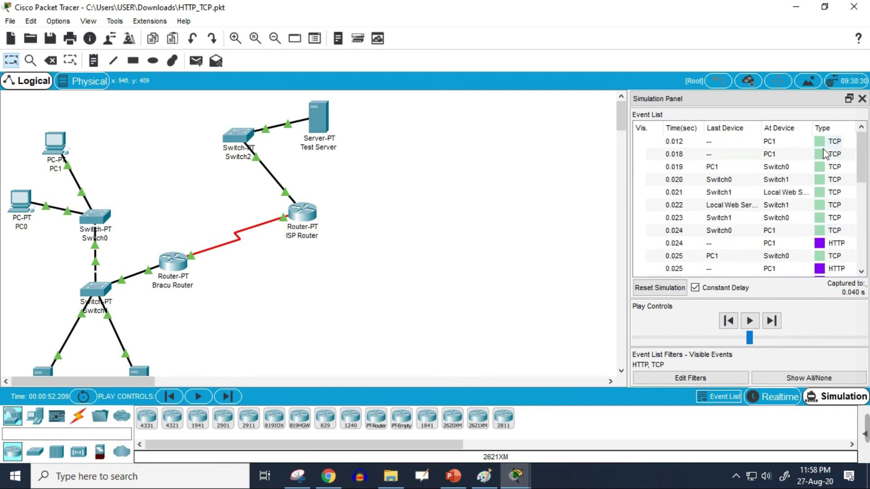
scroll(834, 224, down, 7)
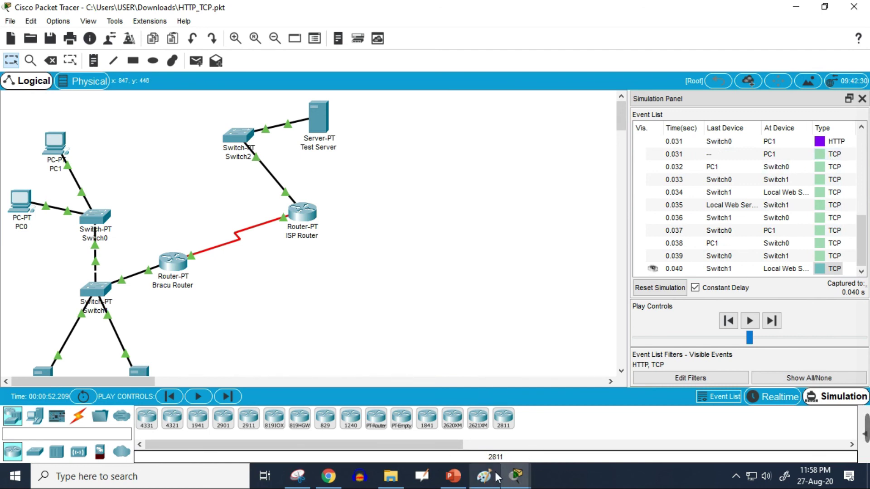
click(453, 476)
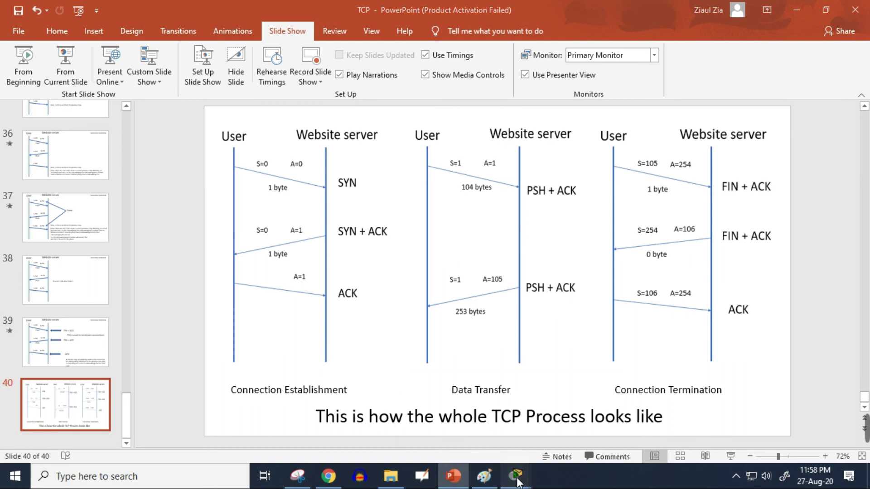
Review the full Packet Tracer event list once more, from connection establishment through HTTP data transfer to the termination events ending at 0.040 s
mouse_move(516, 476)
click(444, 415)
scroll(778, 187, up, 6)
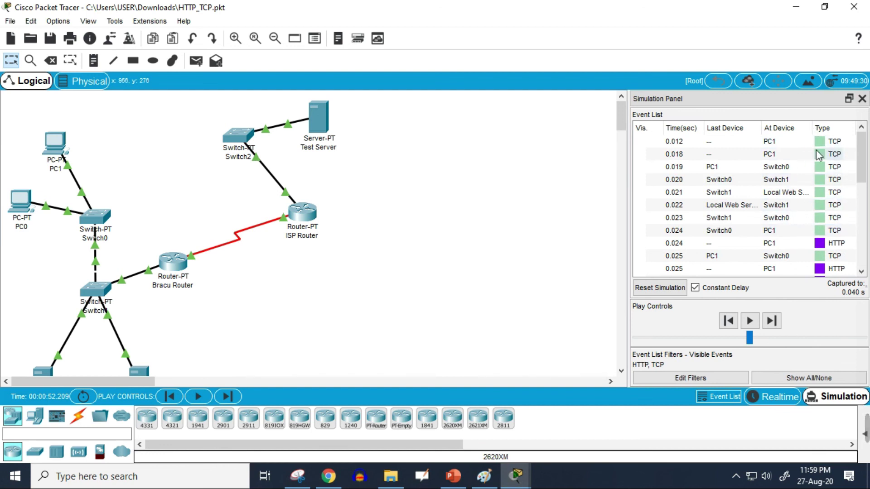
scroll(829, 218, down, 2)
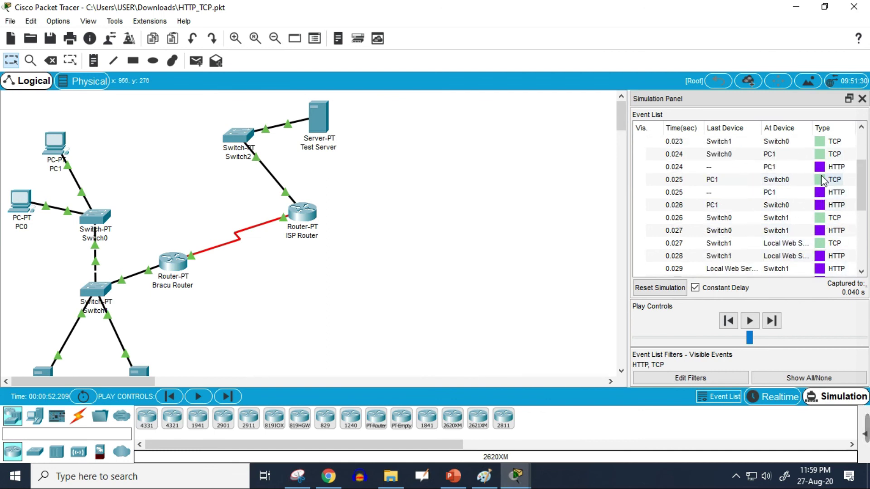
scroll(811, 227, down, 3)
scroll(811, 226, down, 1)
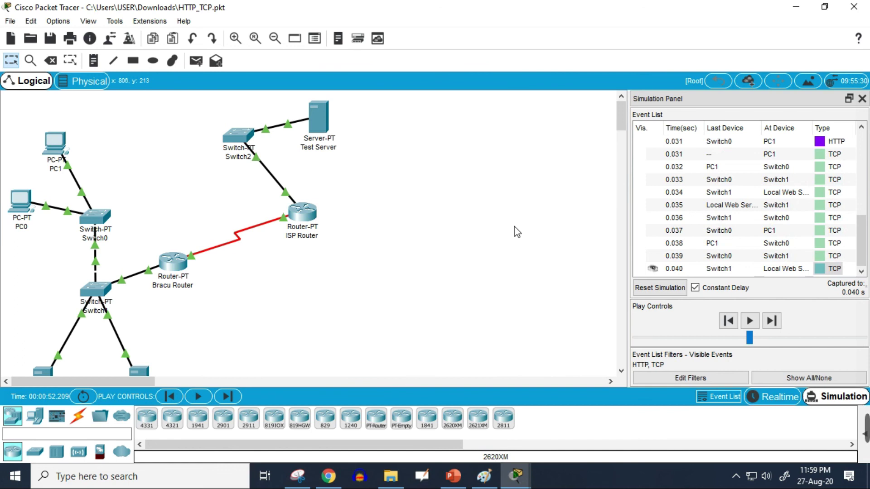
click(455, 477)
click(464, 481)
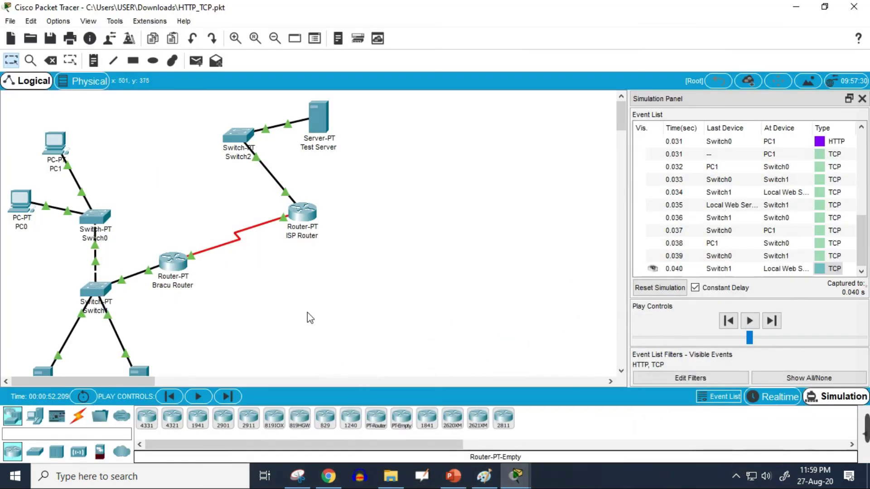